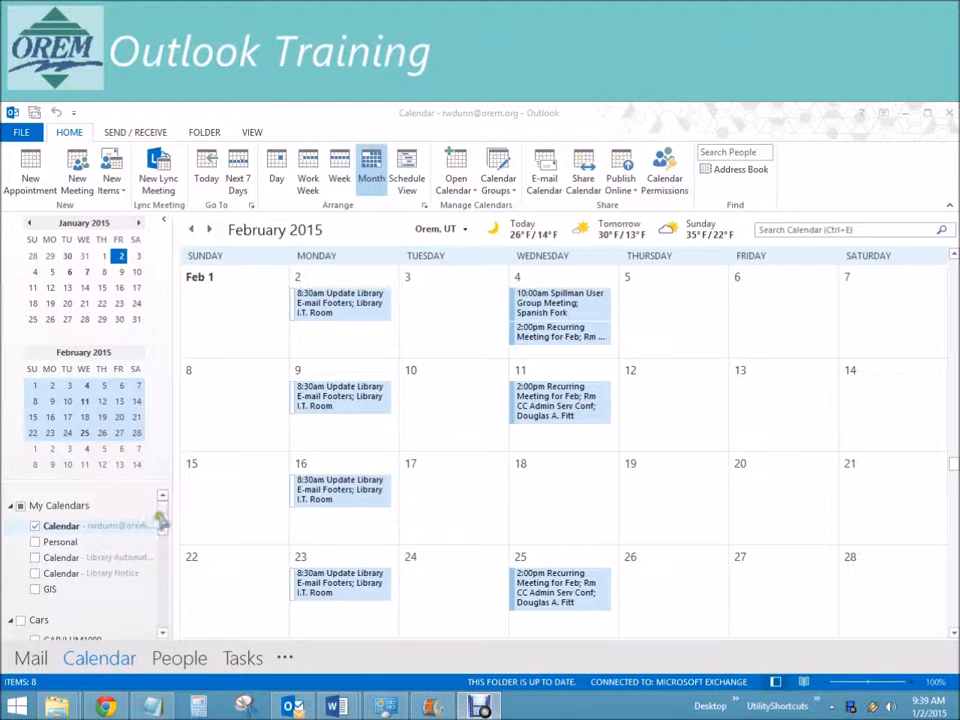
left_click_drag(163, 524, 161, 590)
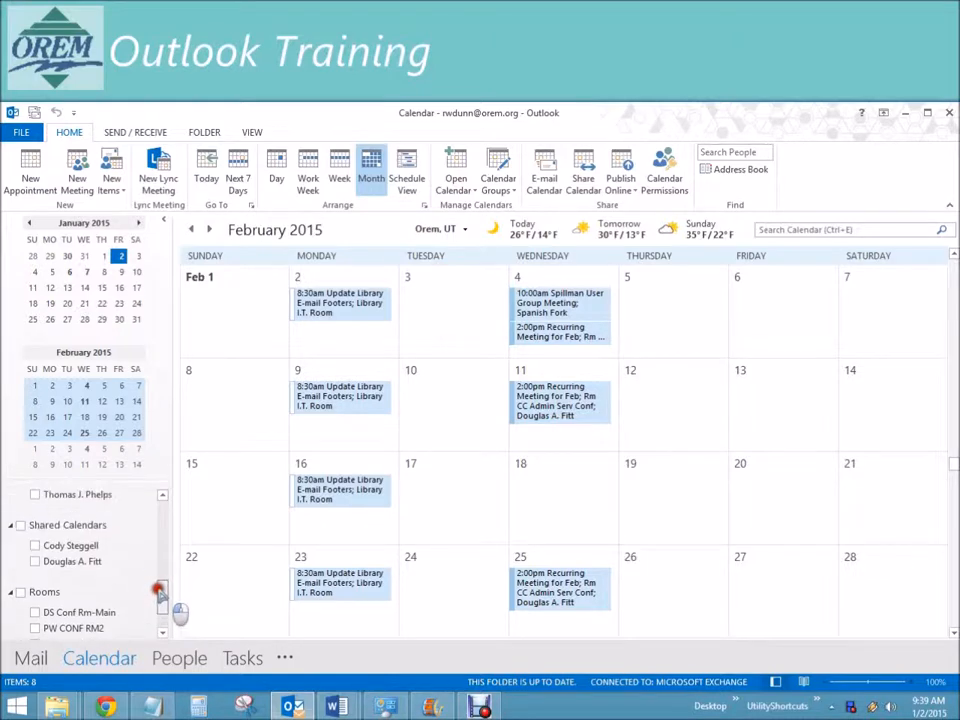
right_click(72, 532)
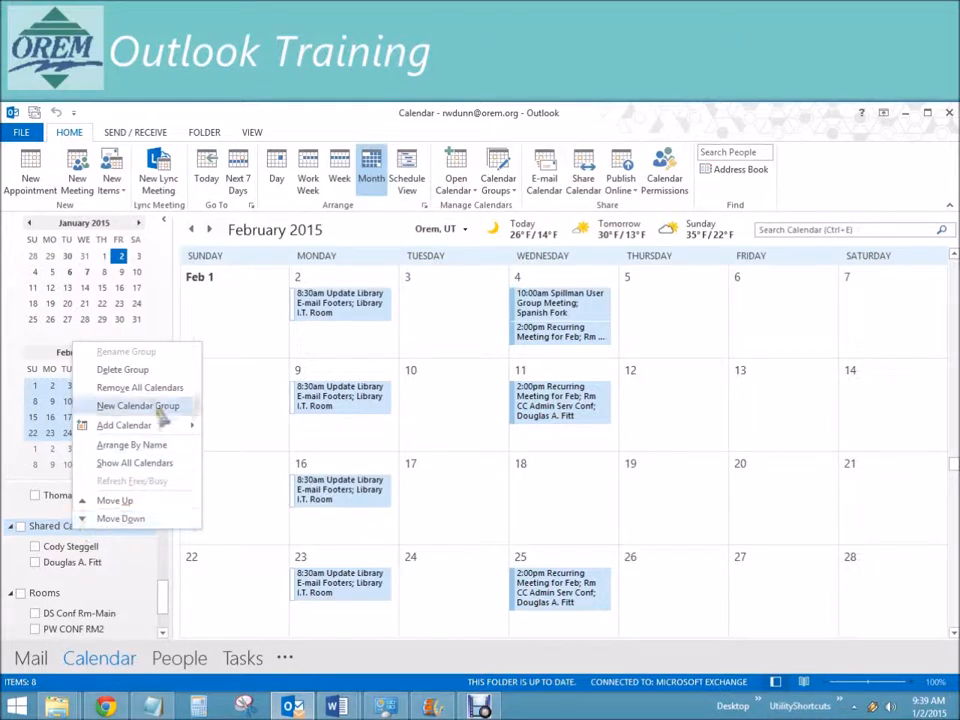
mouse_move(155, 430)
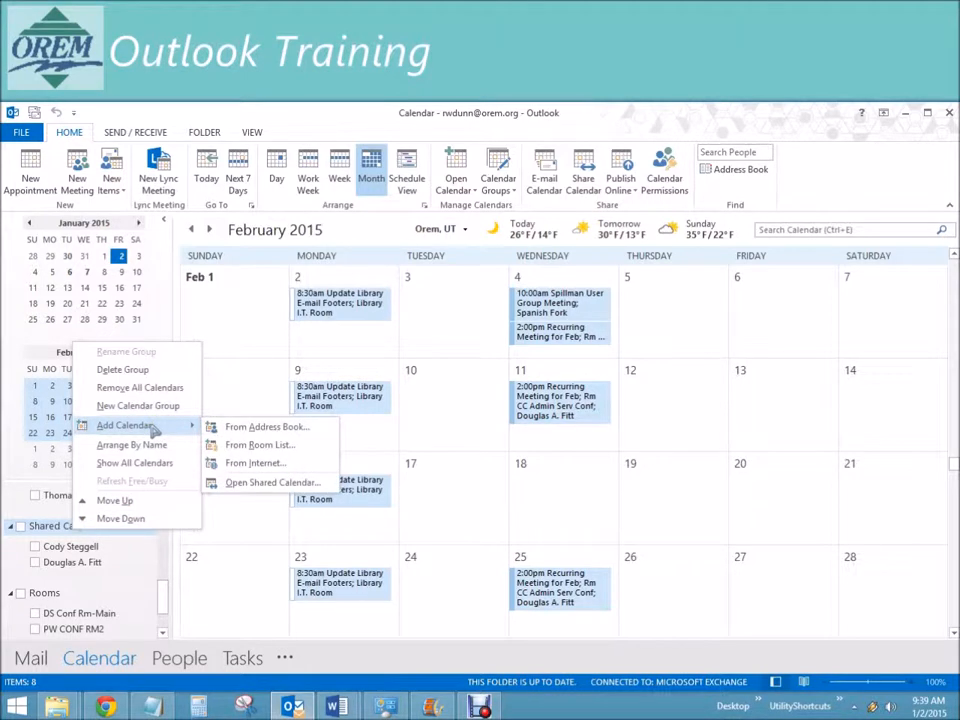
left_click(300, 428)
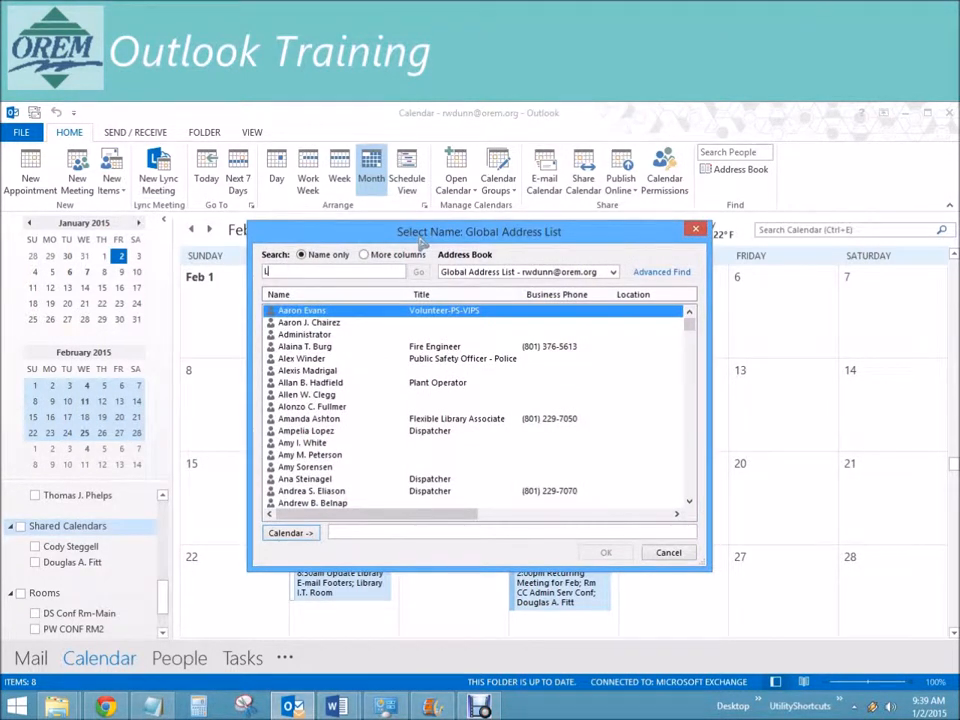
type("Lori")
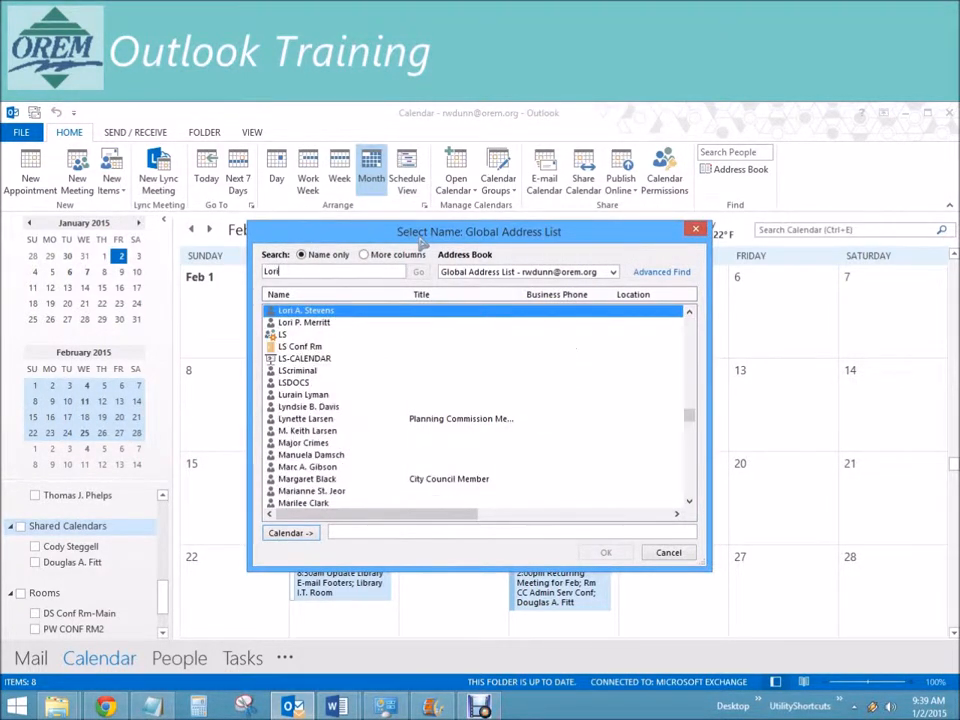
double_click(312, 323)
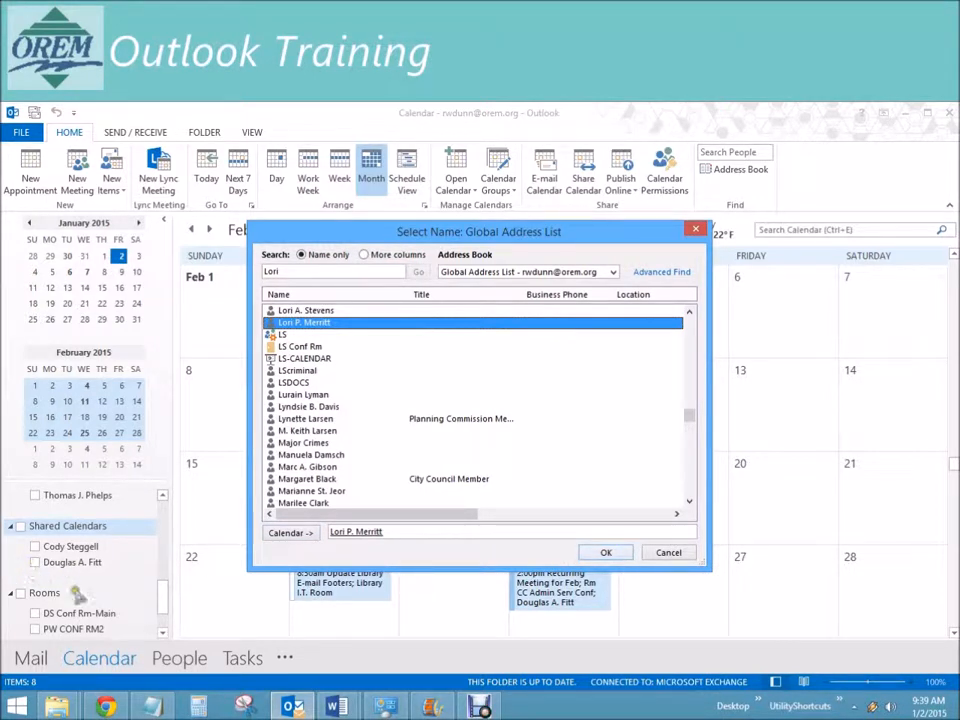
left_click(668, 552)
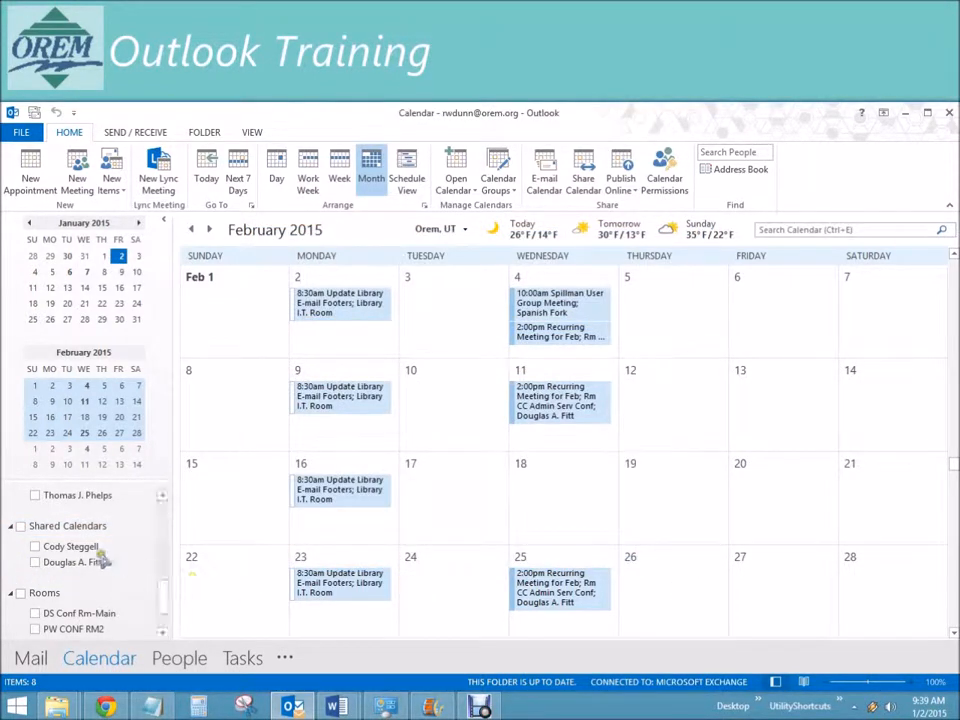
- Display all calendars in the Cars group together, review their schedules for February 2, 2015, and hide the group again
left_click_drag(164, 606, 167, 548)
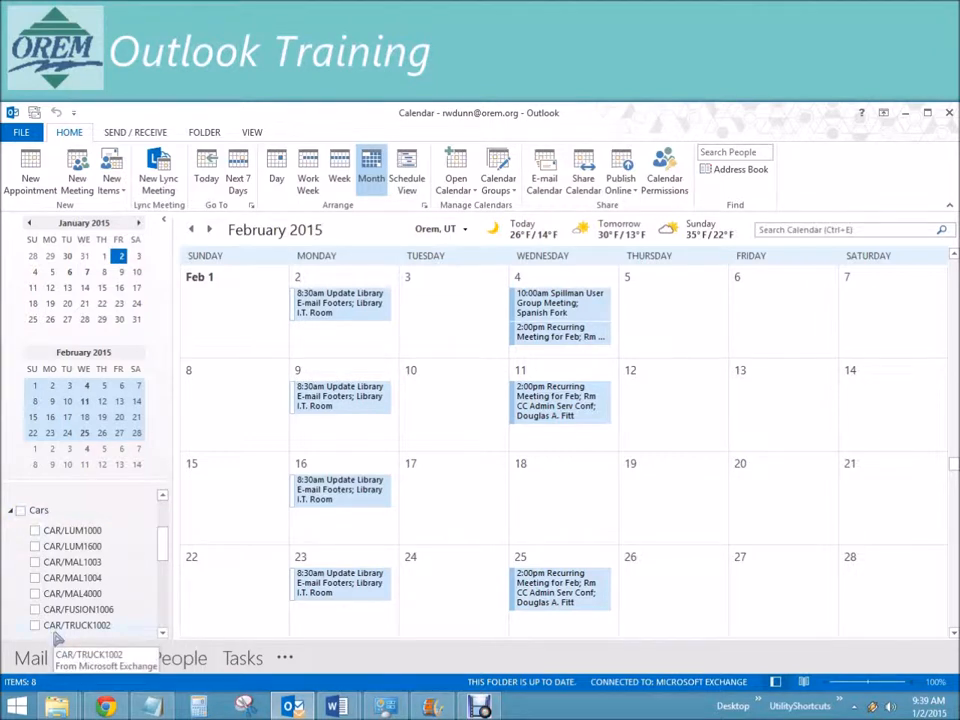
left_click_drag(161, 543, 162, 551)
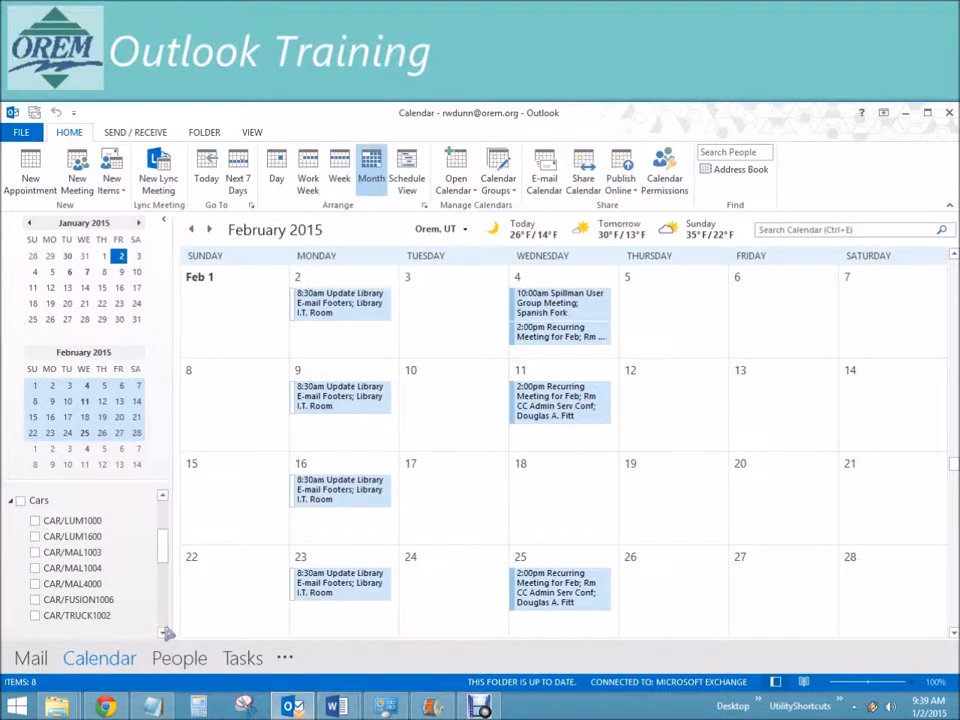
left_click(21, 502)
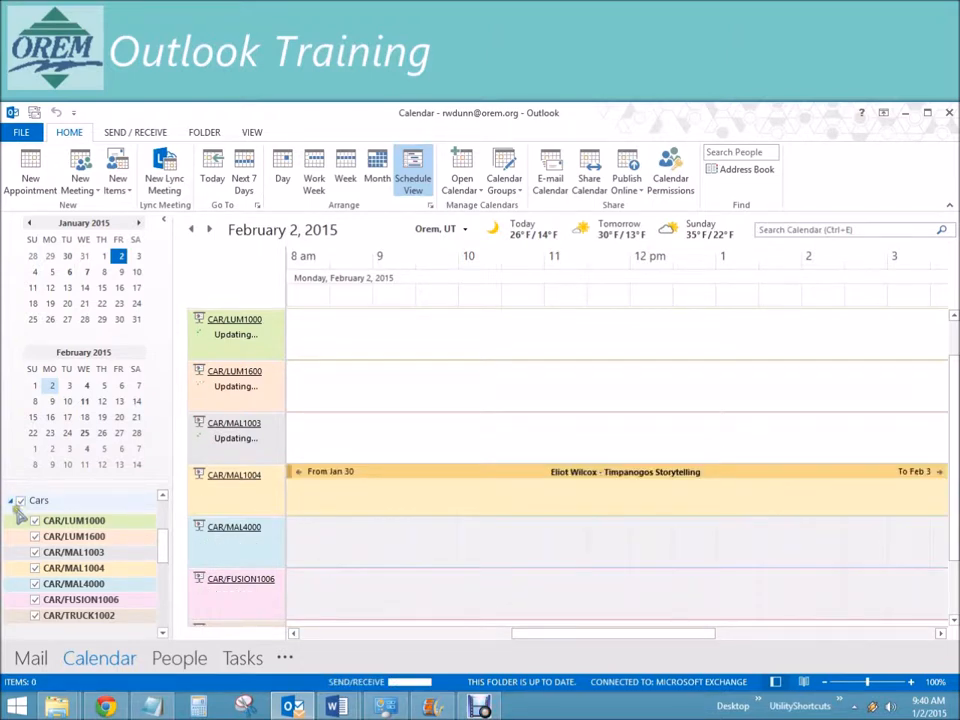
scroll(945, 512, "down", 2)
scroll(945, 512, "up", 3)
scroll(943, 497, "down", 3)
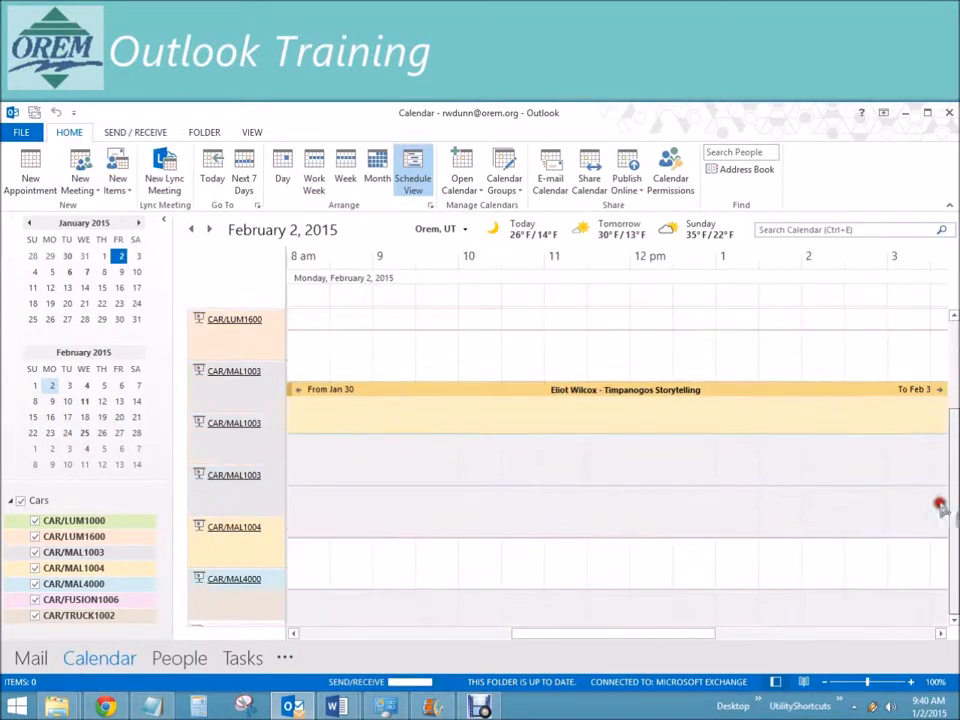
scroll(934, 553, "up", 3)
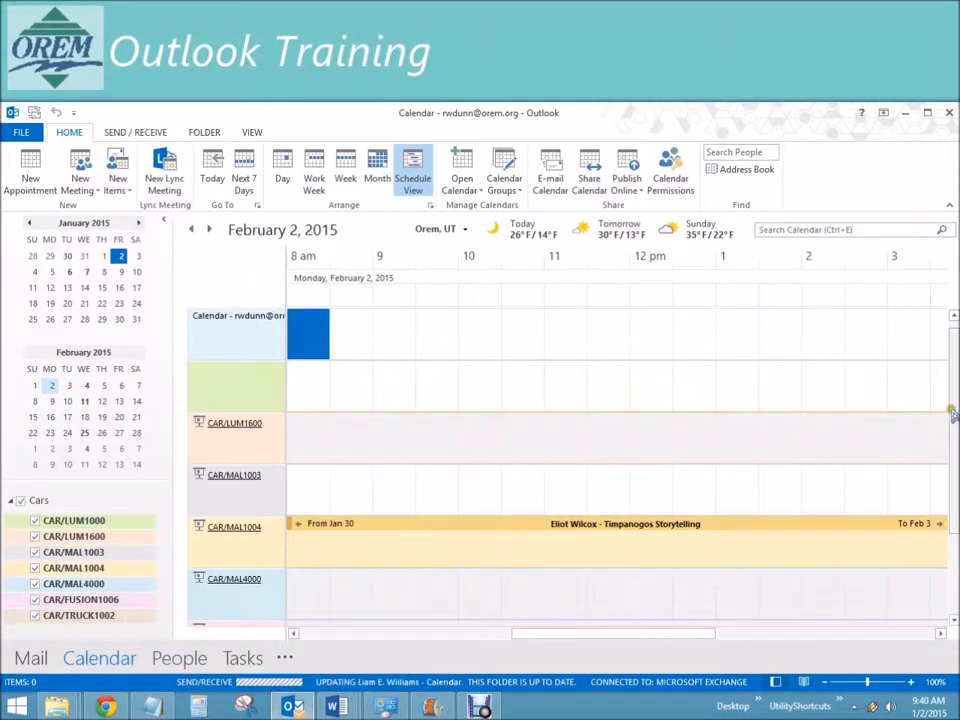
scroll(949, 506, "down", 3)
scroll(945, 522, "up", 4)
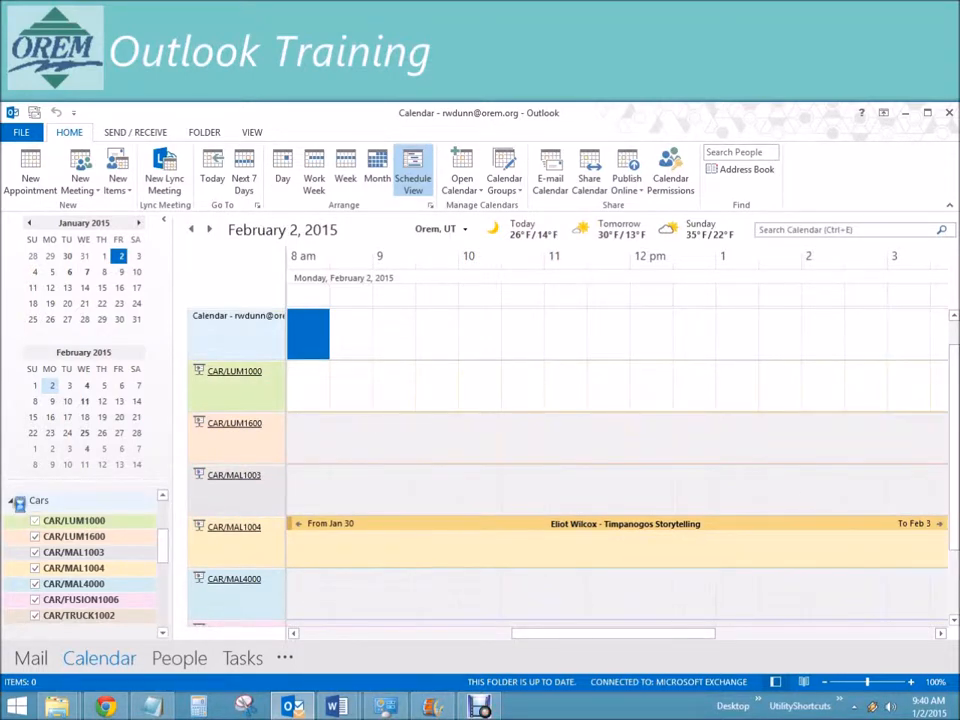
left_click(19, 501)
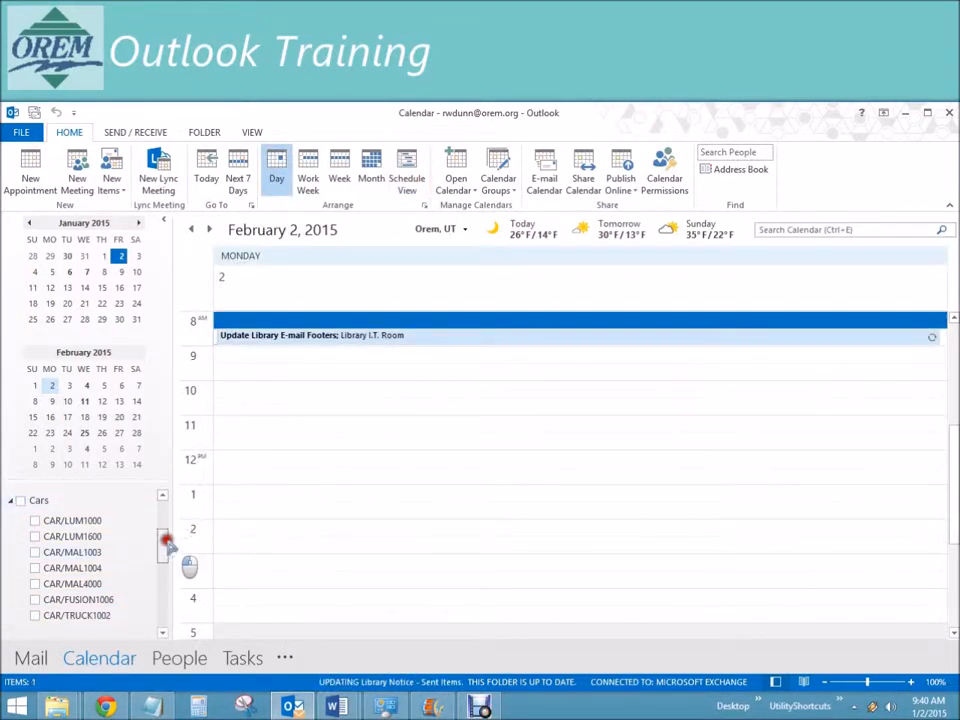
scroll(162, 545, "up", 3)
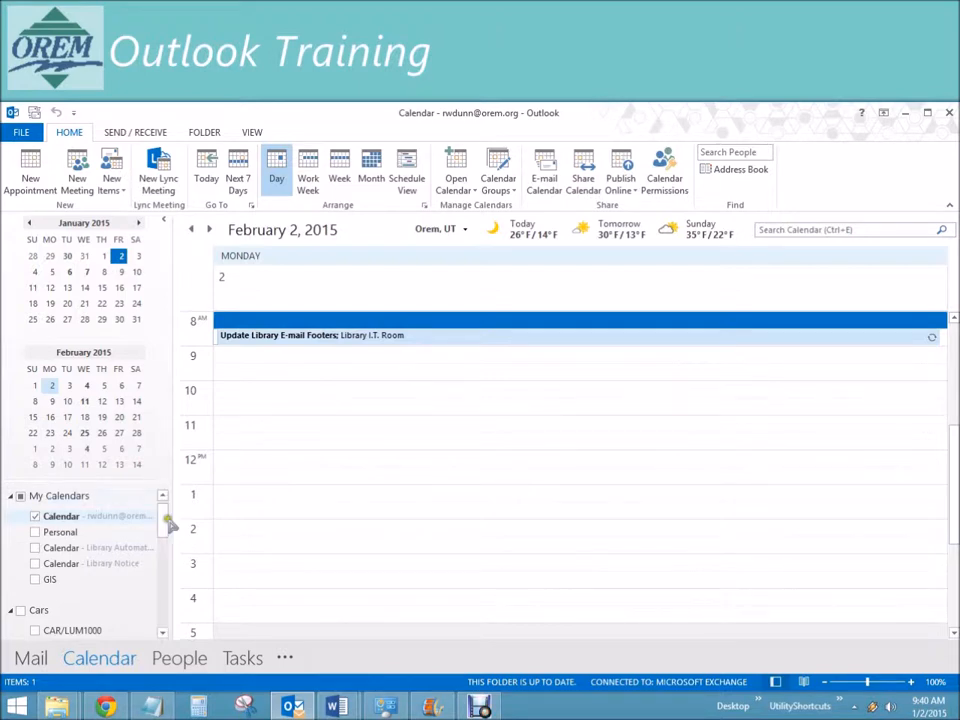
left_click_drag(163, 550, 159, 589)
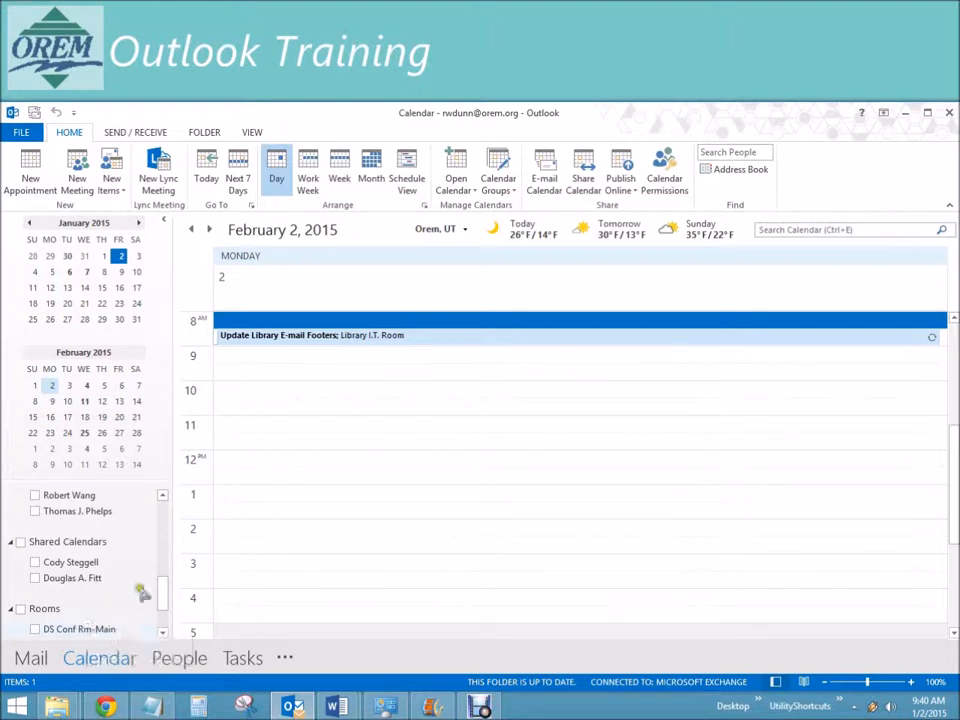
left_click_drag(167, 591, 166, 517)
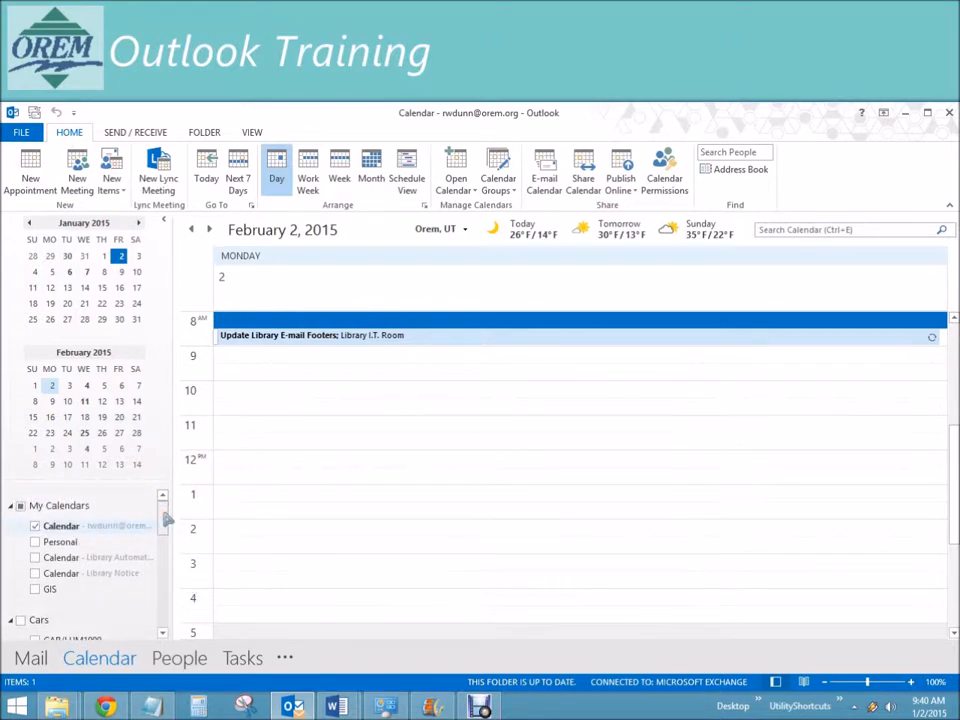
left_click_drag(167, 519, 165, 606)
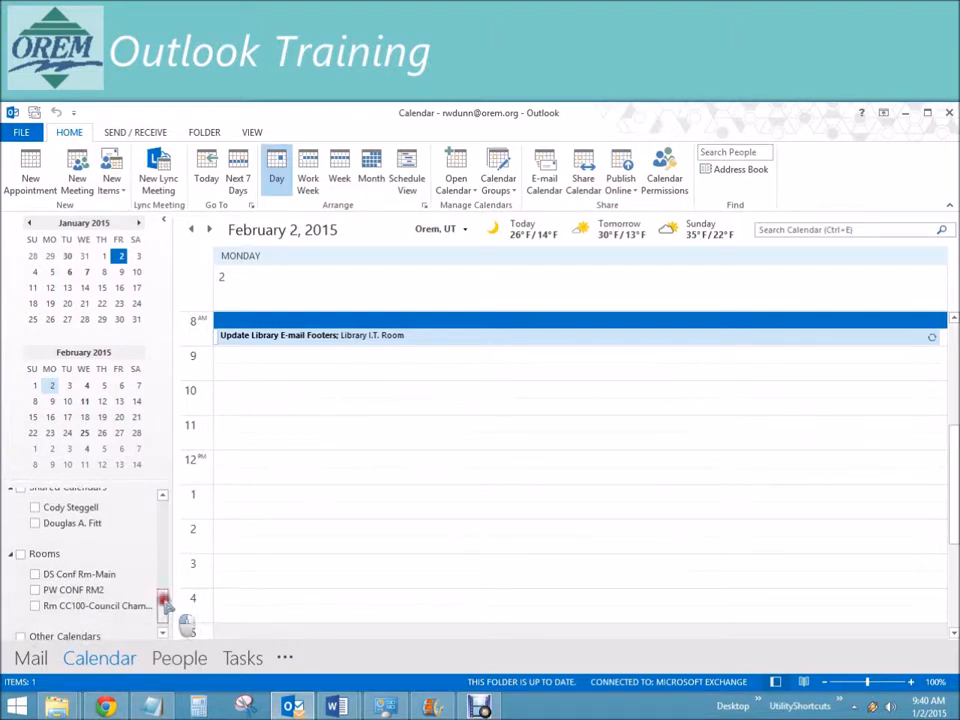
left_click_drag(168, 606, 165, 596)
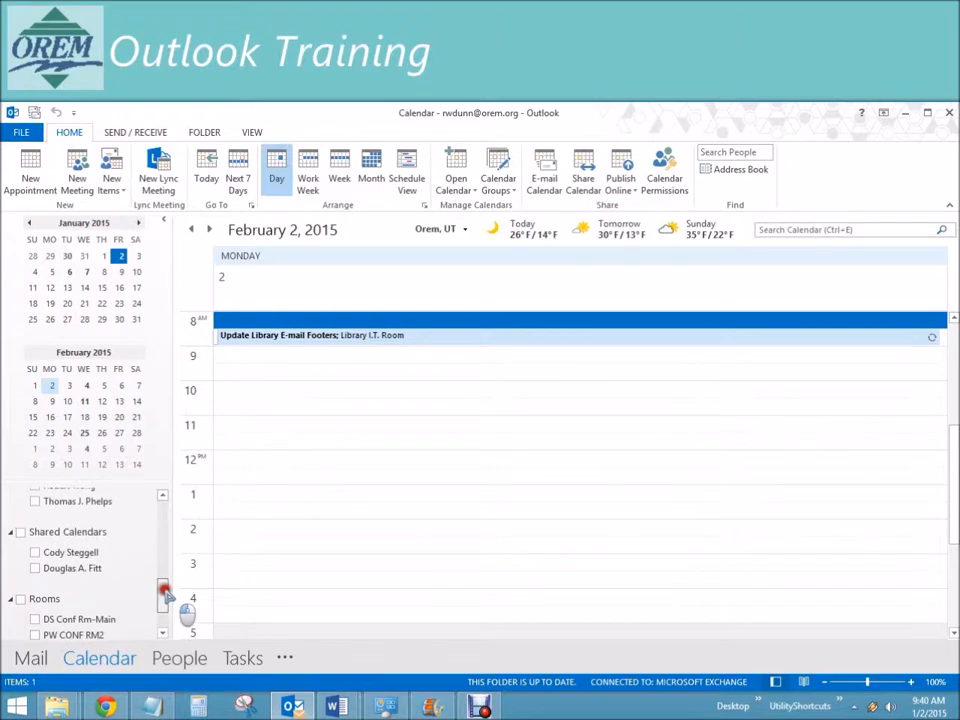
right_click(67, 537)
mouse_move(133, 428)
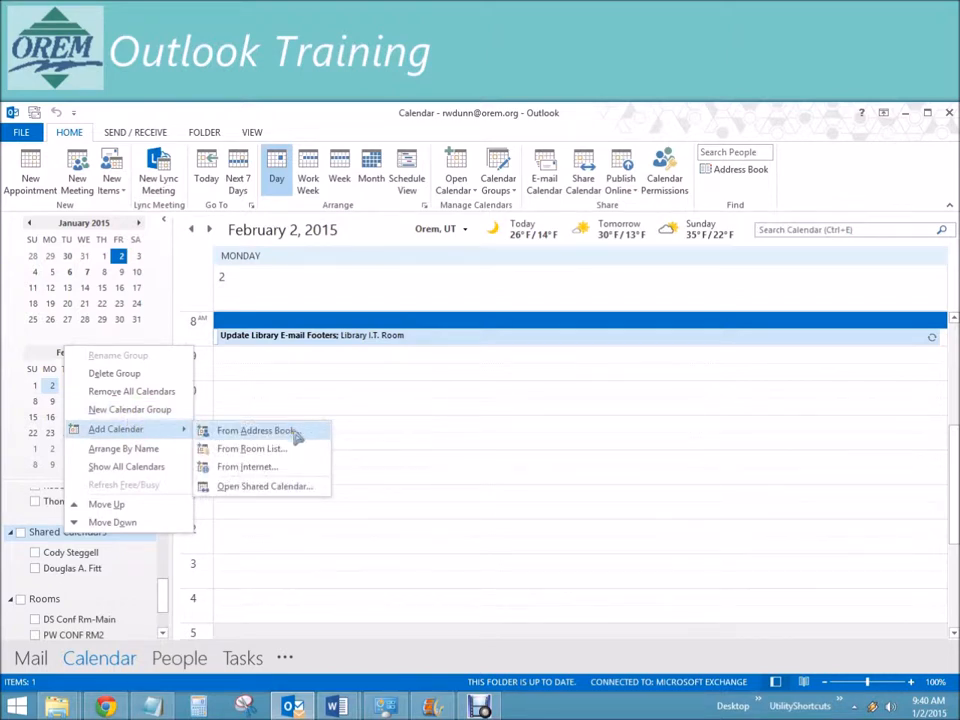
left_click(258, 430)
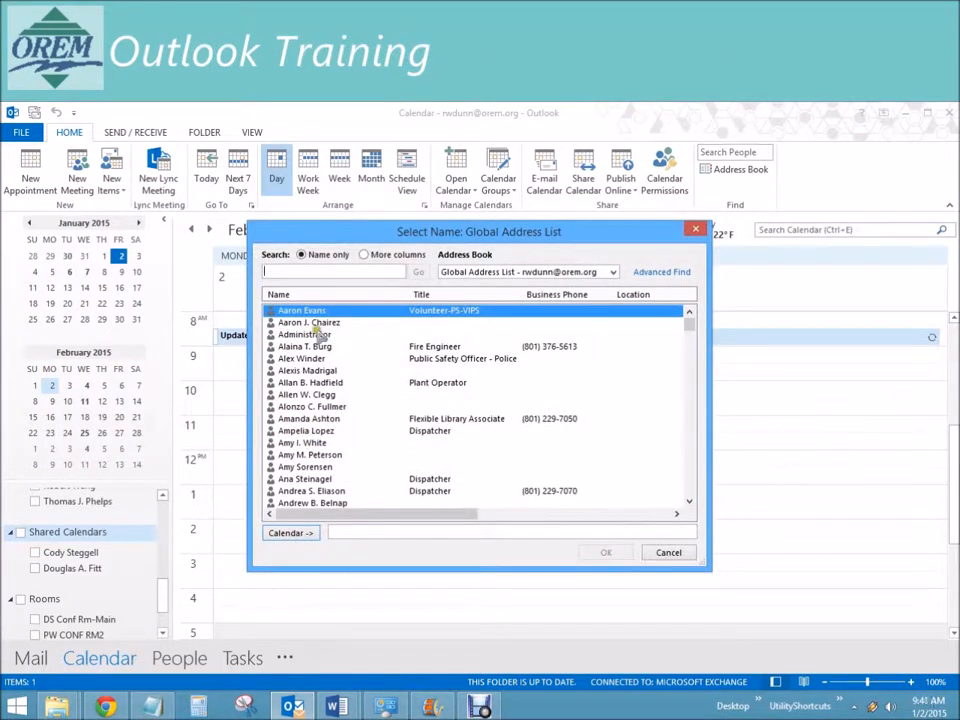
type("Lori")
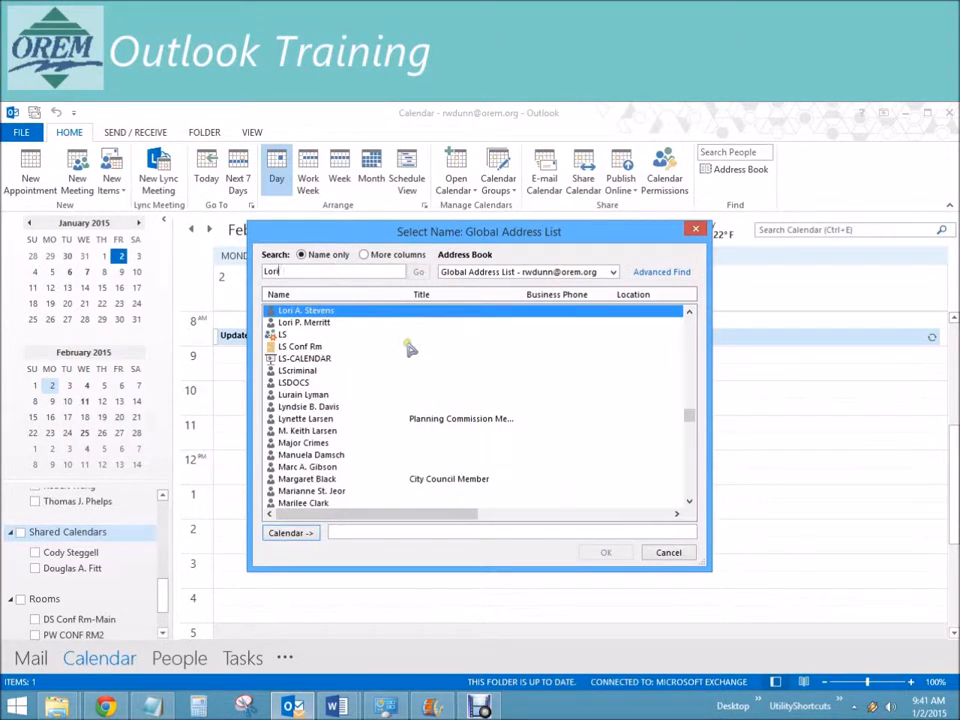
left_click(668, 553)
scroll(163, 596, "down", 1)
right_click(72, 508)
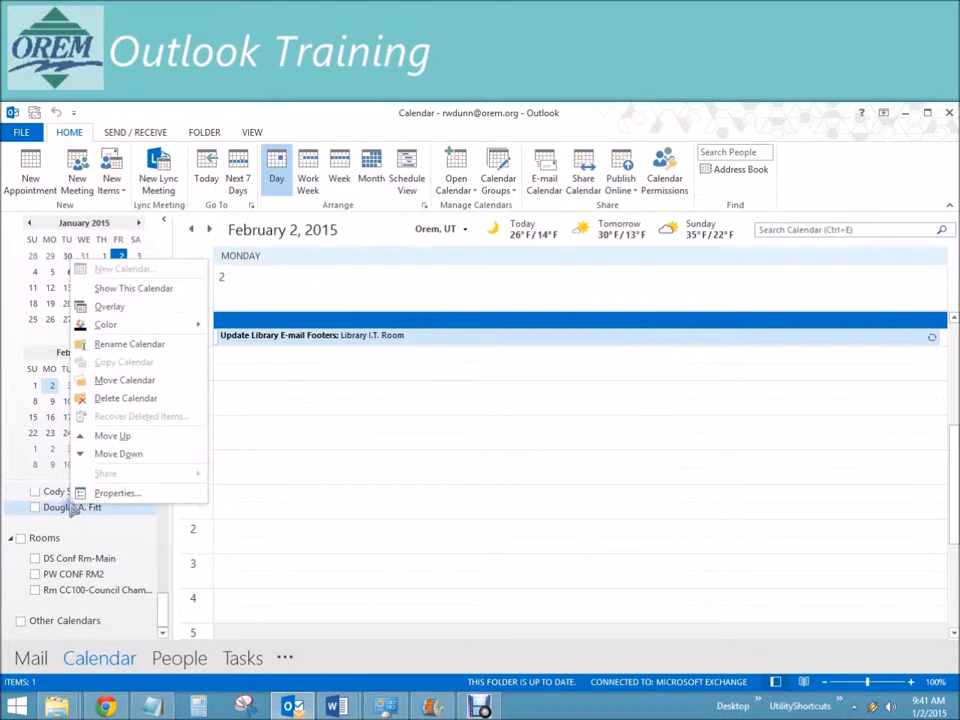
- Switch the calendar to month view and create a new appointment with the subject "Party"
left_click_drag(170, 615, 160, 512)
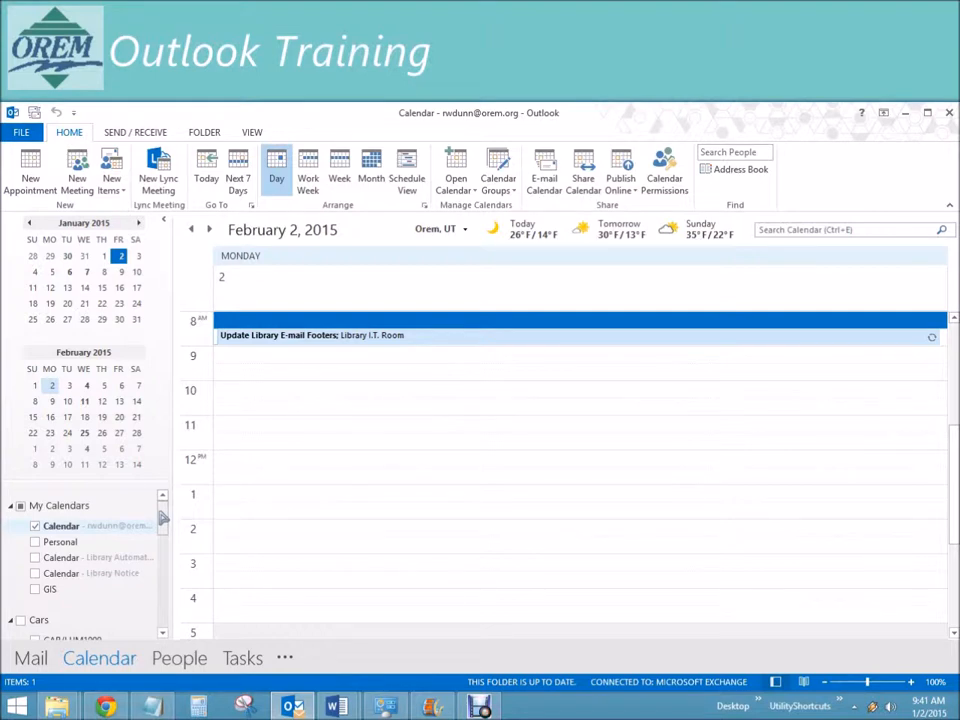
left_click(365, 175)
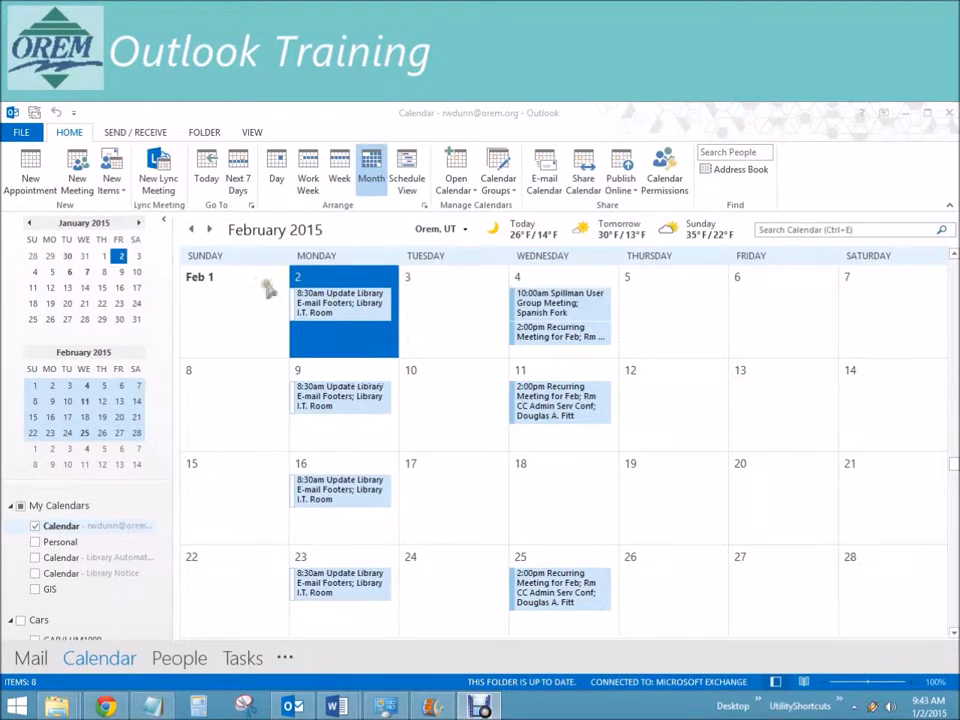
left_click(34, 163)
left_click(40, 174)
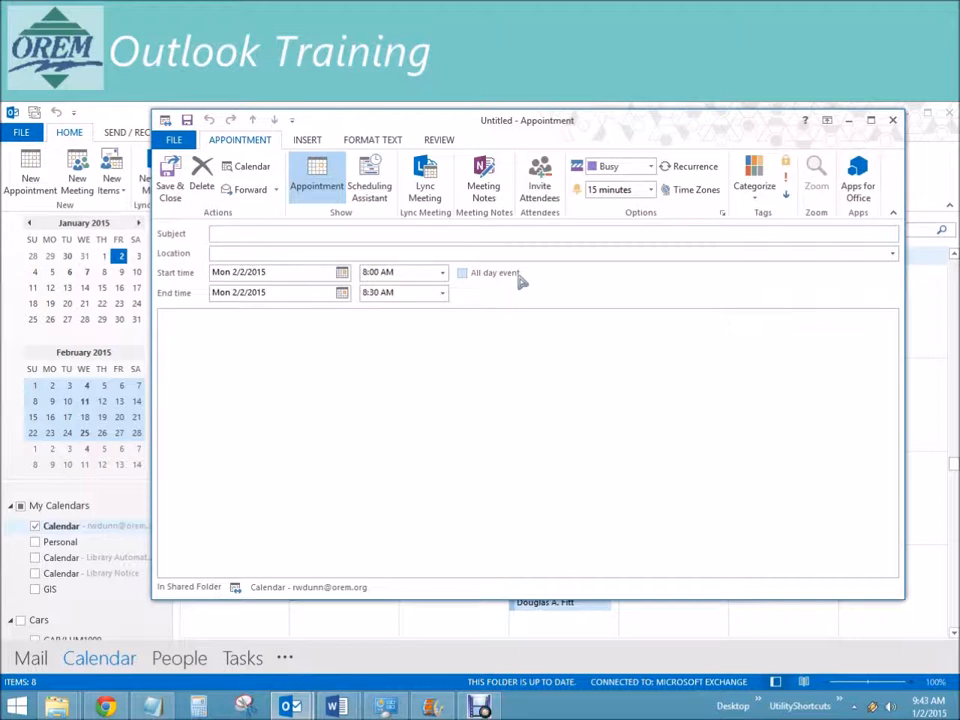
type("arty")
key("Tab")
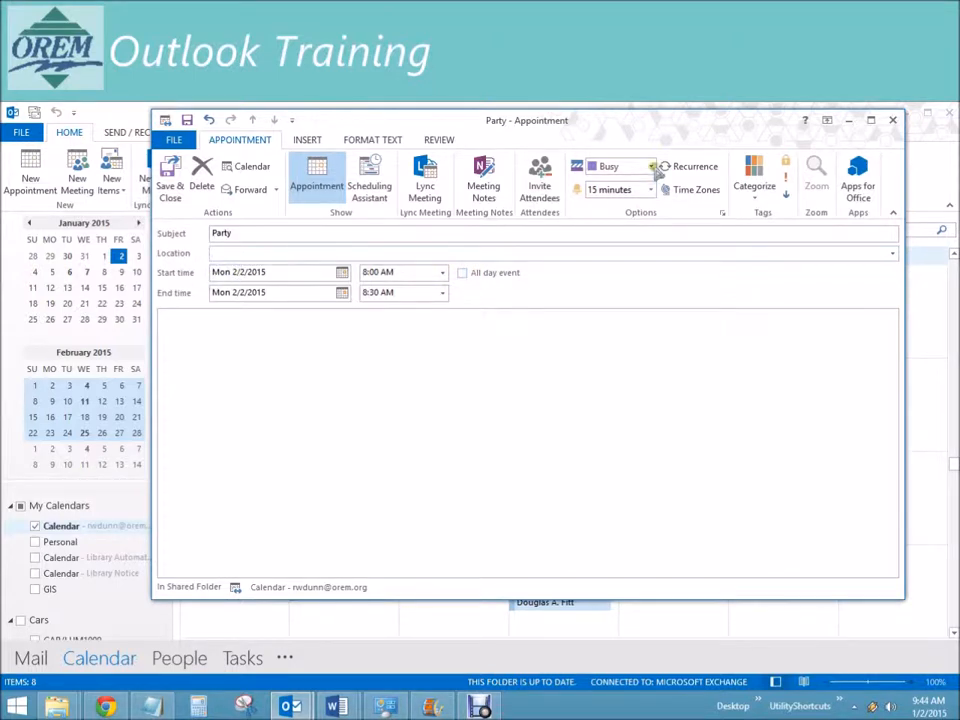
left_click(704, 167)
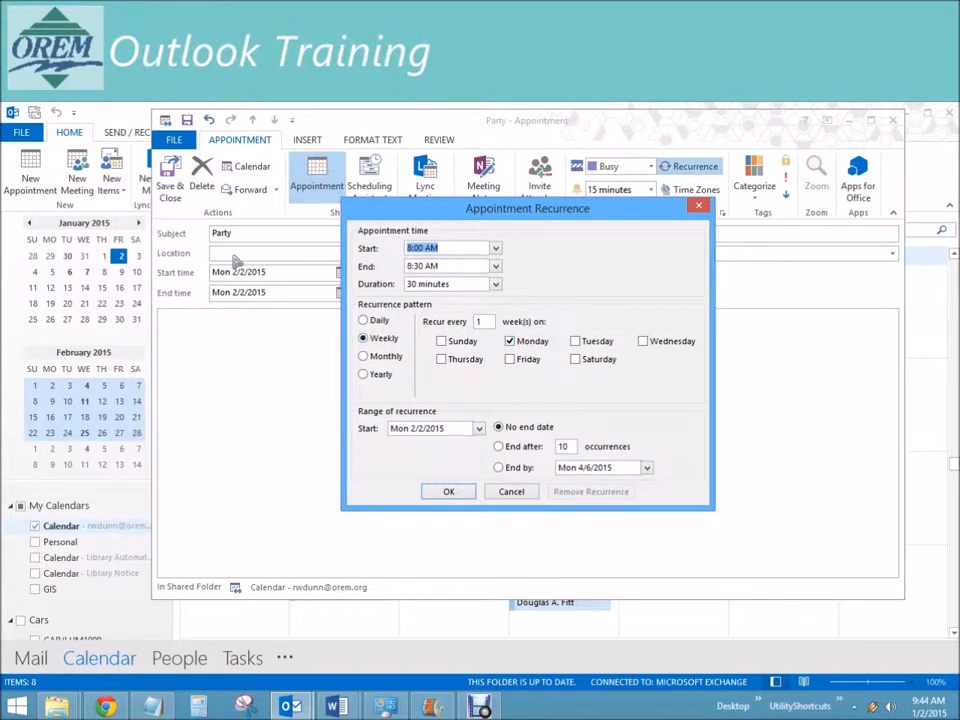
left_click(392, 365)
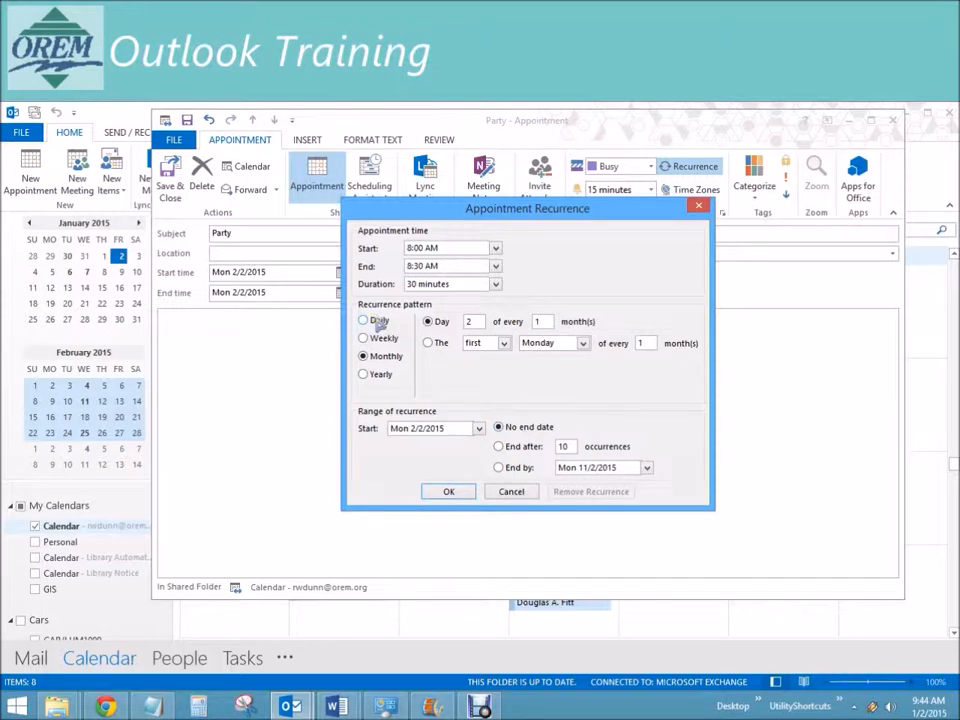
left_click_drag(475, 212, 572, 219)
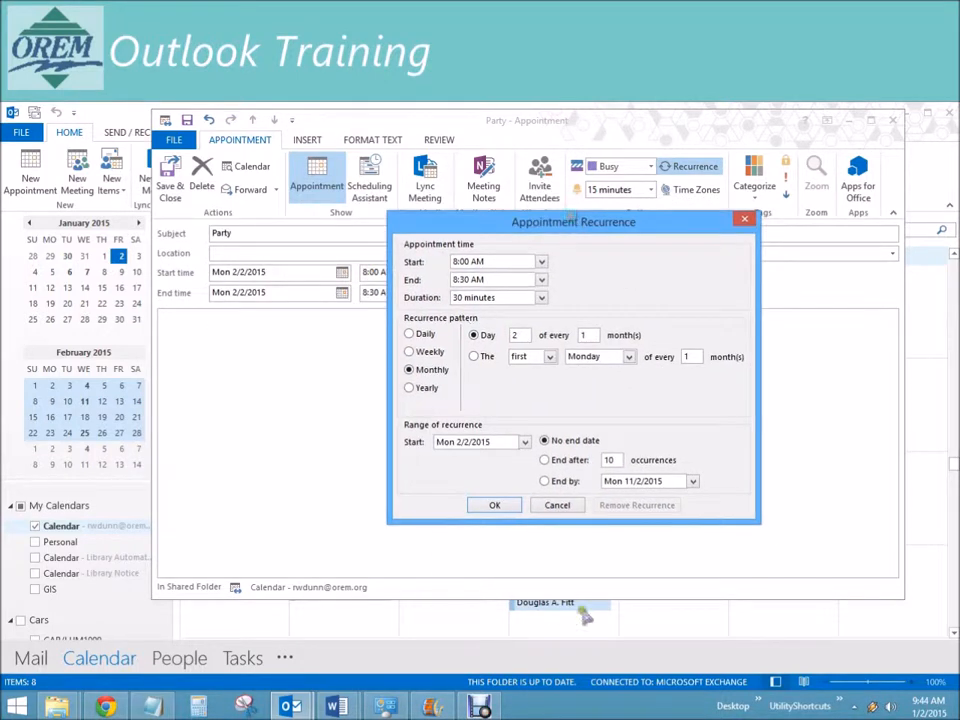
left_click(557, 505)
- Set the appointment's start date to Friday 2/6/2015
left_click(343, 272)
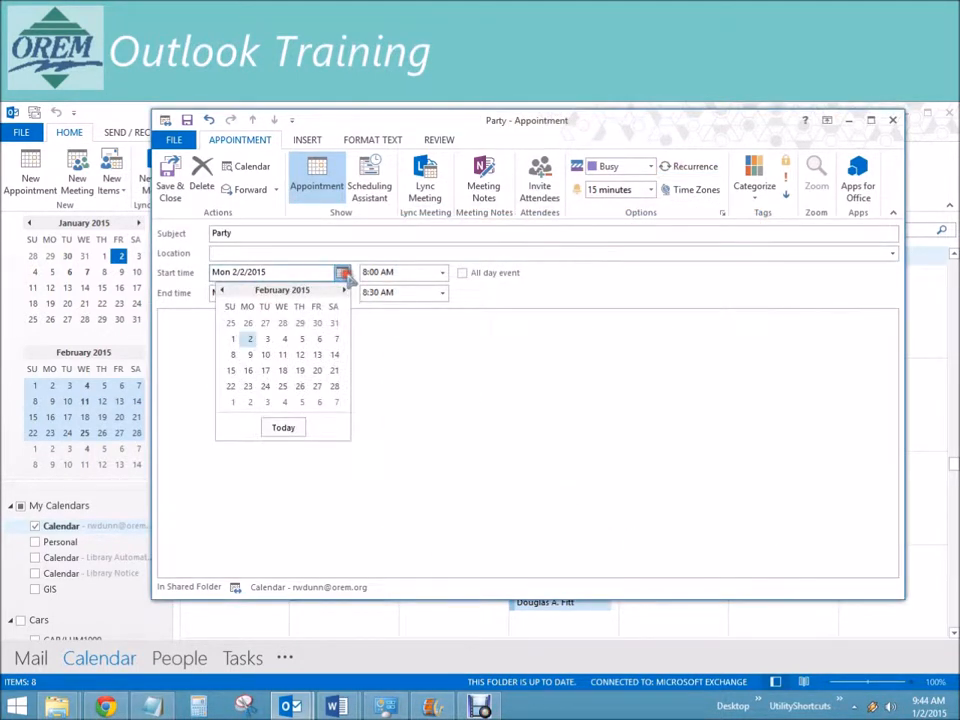
left_click(319, 339)
left_click(274, 253)
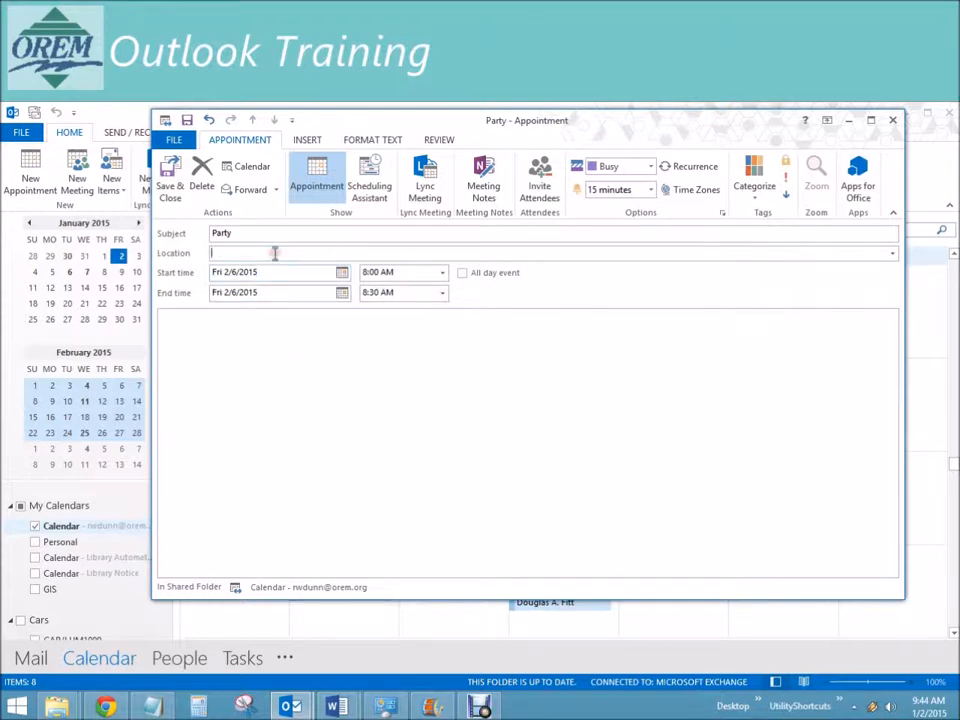
left_click(697, 170)
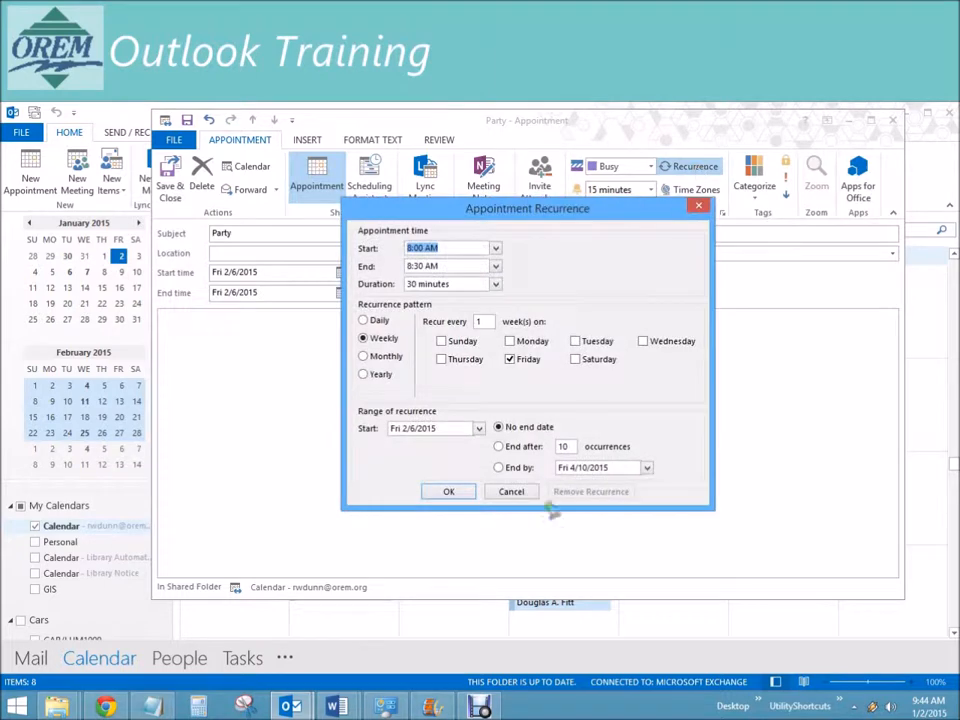
left_click(511, 491)
- Change the appointment's subject to "B Day Off" and open its weekly recurrence interval for editing
left_click_drag(237, 233, 185, 234)
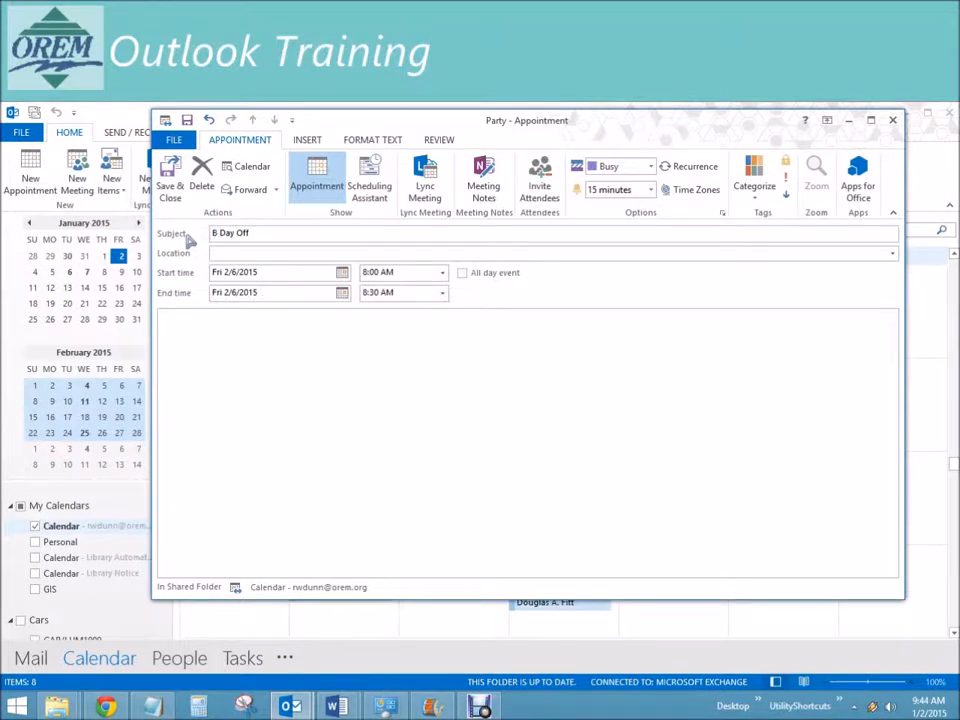
left_click(692, 166)
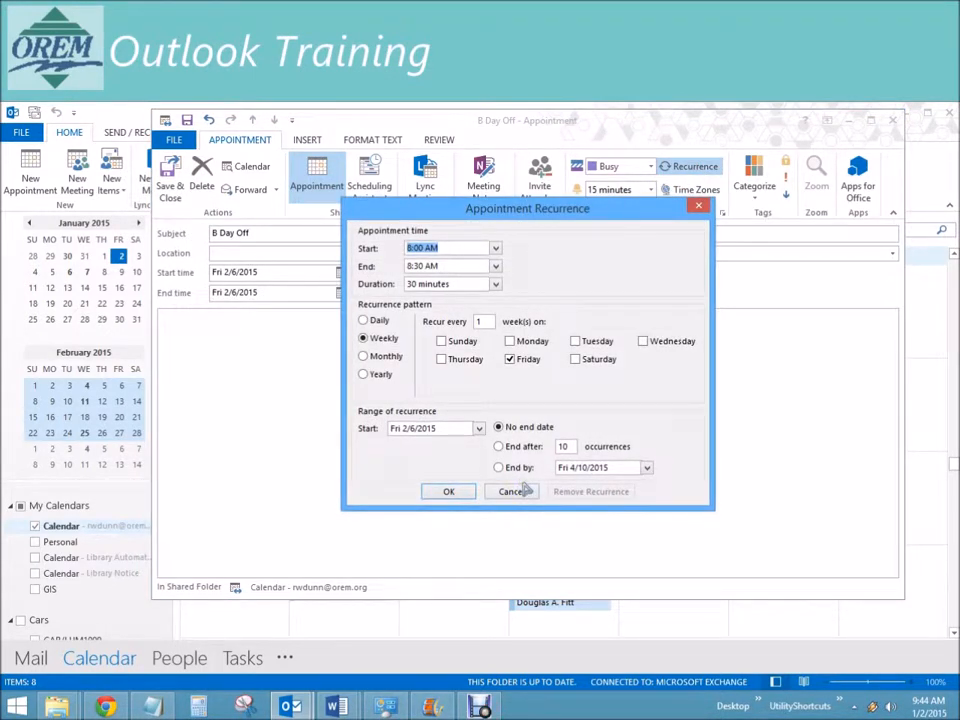
left_click_drag(549, 208, 662, 256)
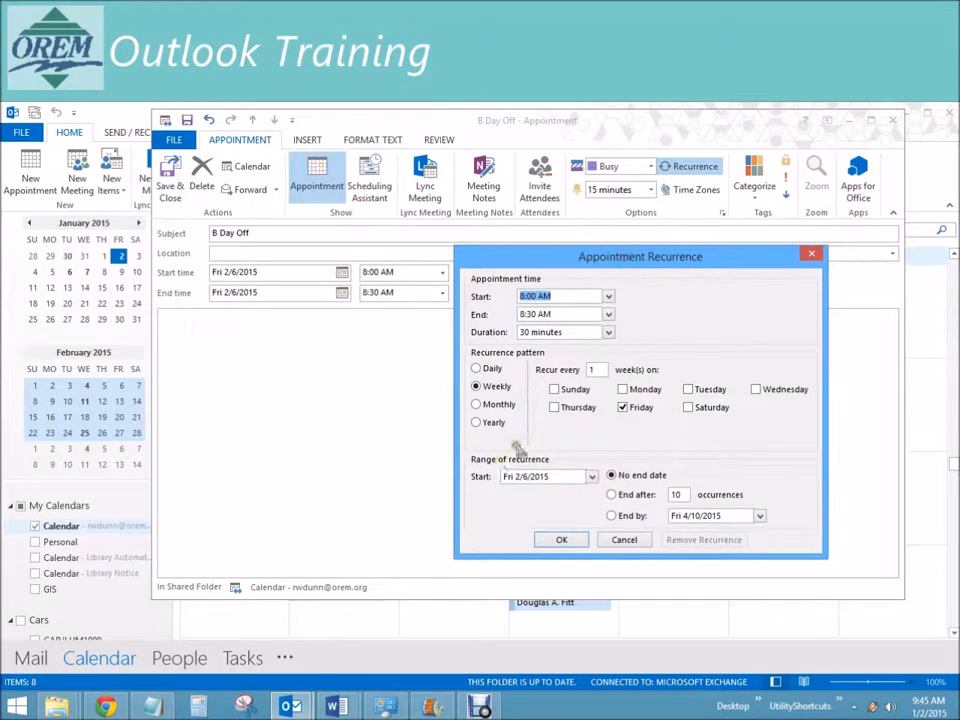
left_click(551, 367)
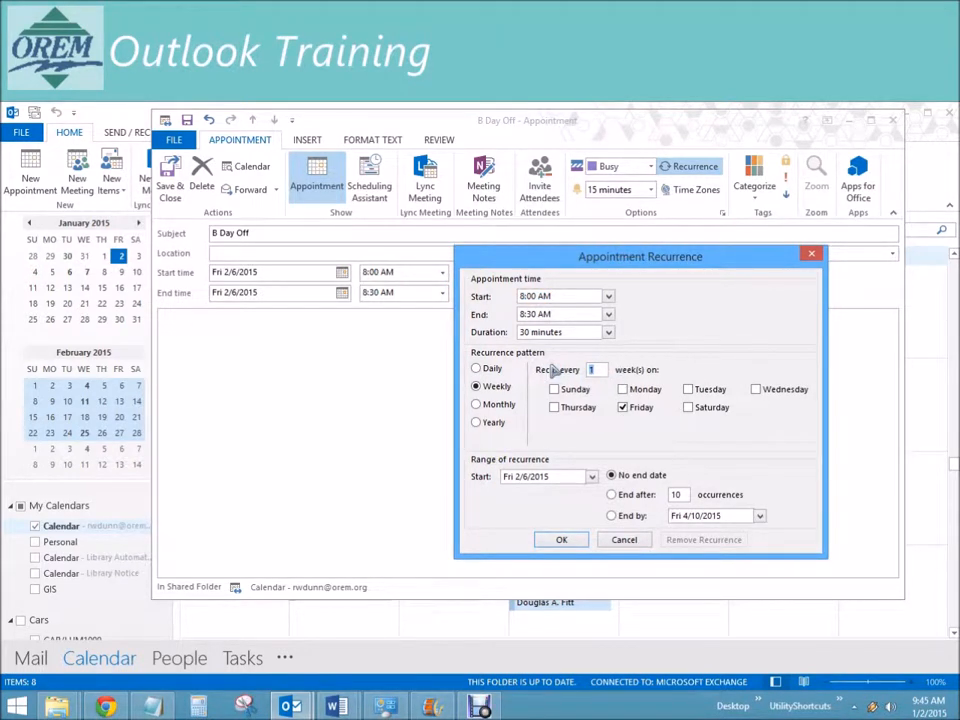
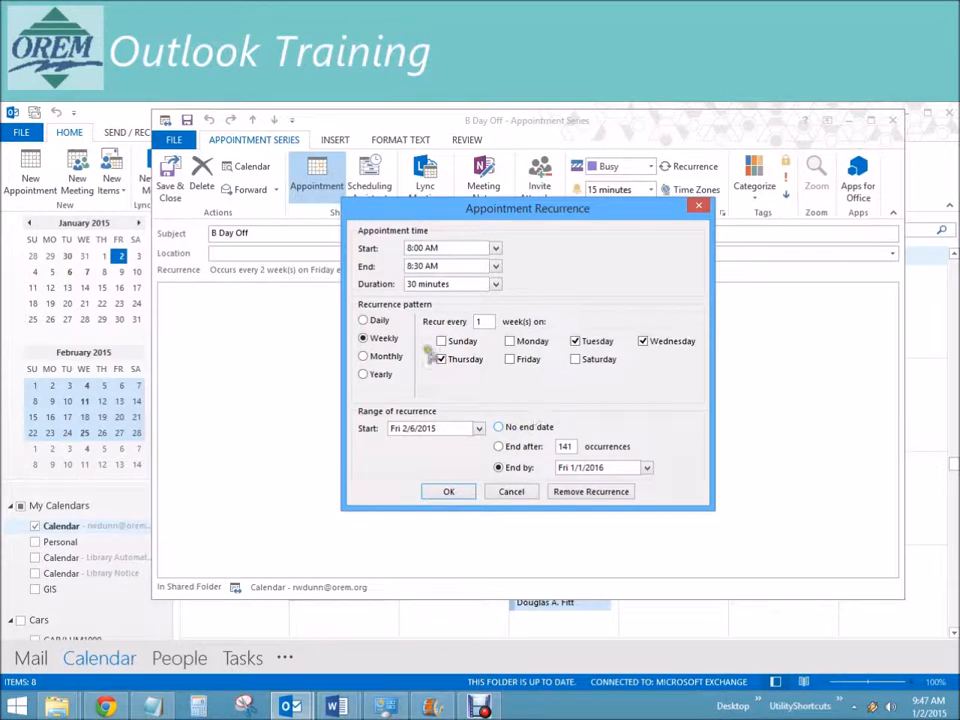
- Try a monthly recurrence on day 10 of every 2 months, and the alternative of the first Friday of every 3 months
left_click(370, 357)
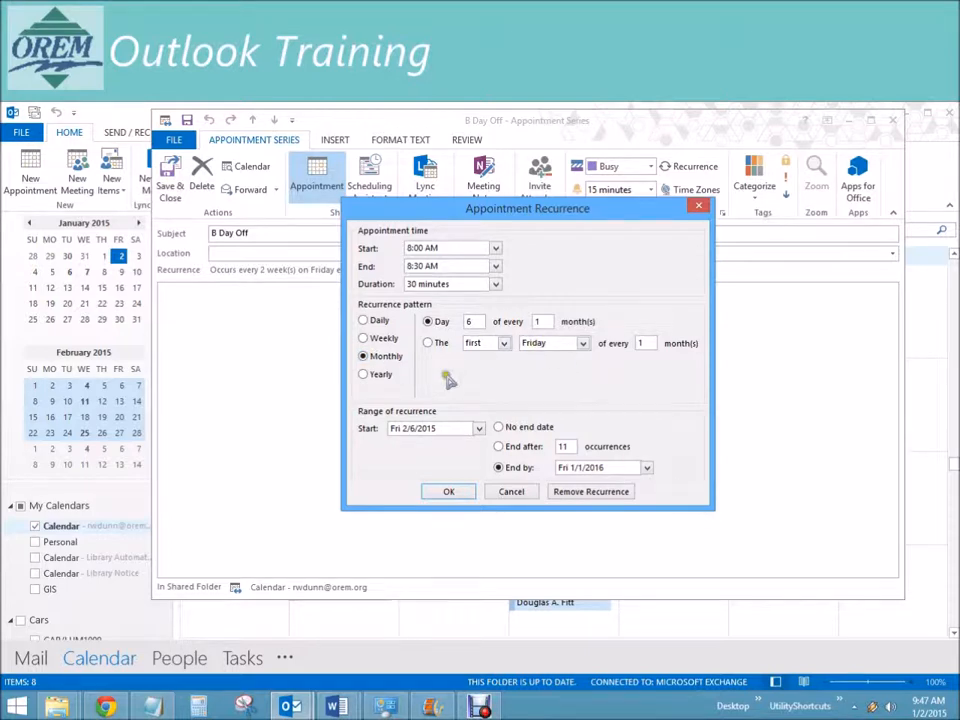
double_click(468, 318)
type("10")
double_click(538, 320)
type("2")
left_click(430, 343)
left_click(652, 341)
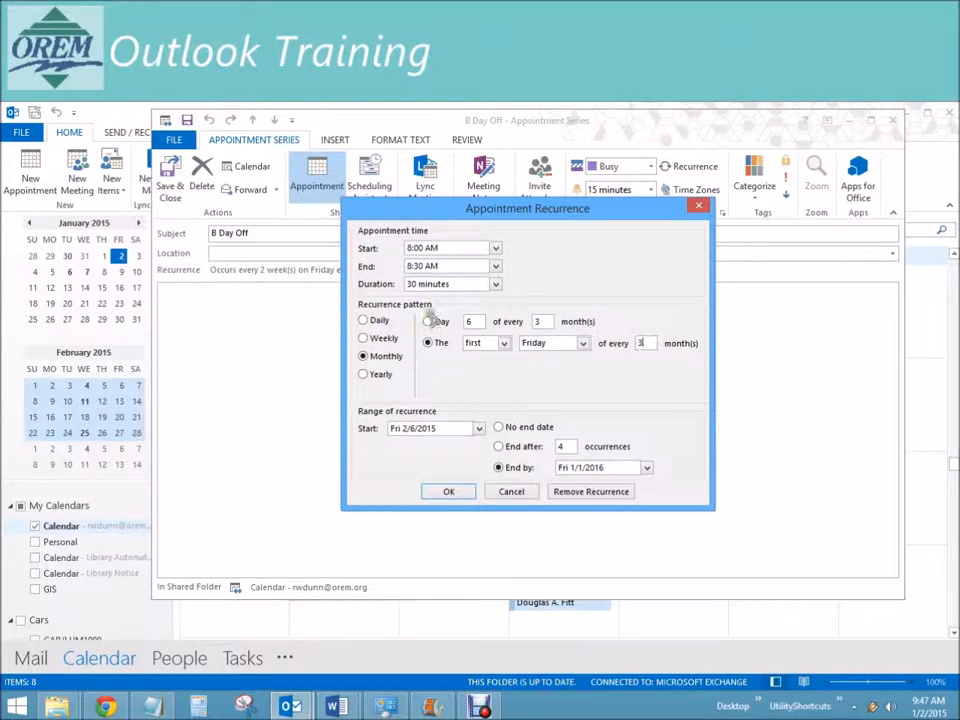
- Try the yearly recurrence pattern, and discard the recurrence changes and the "B Day Off" series without saving
left_click(376, 374)
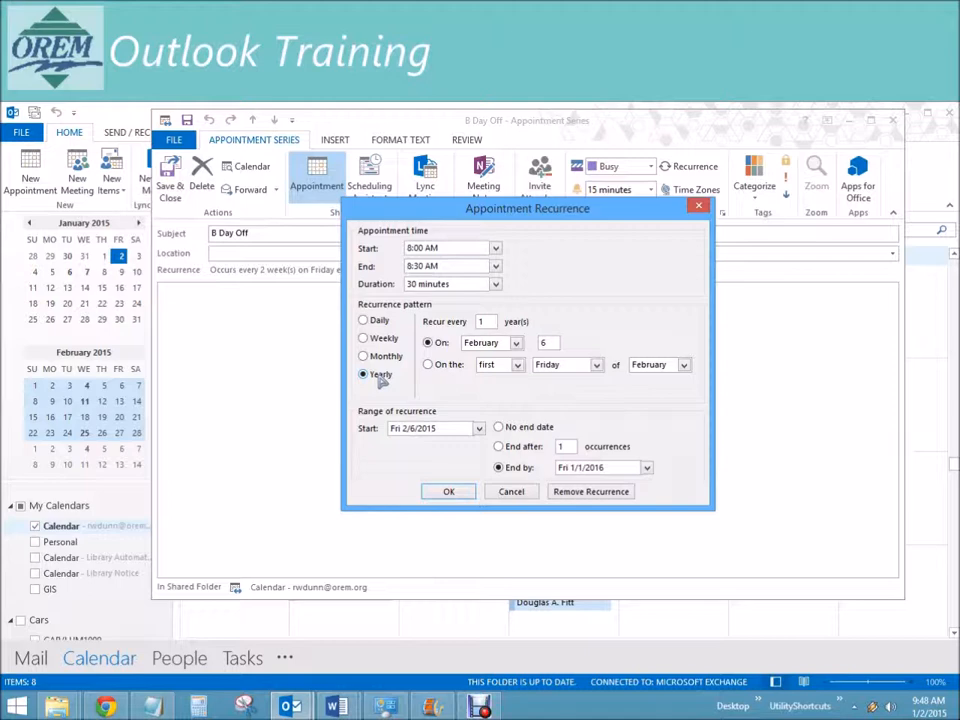
left_click(530, 496)
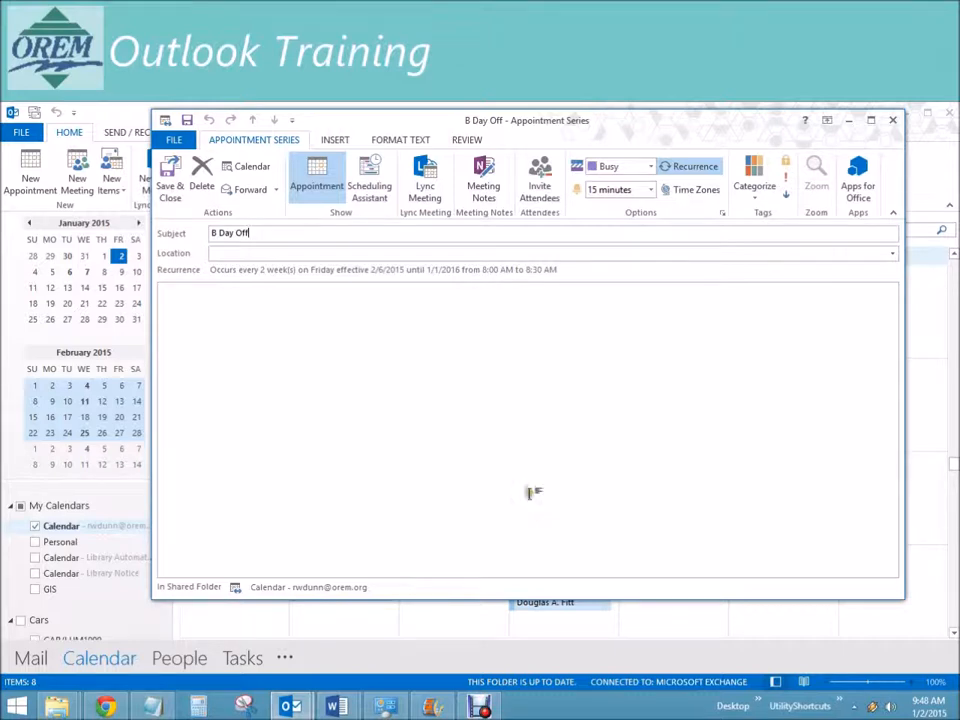
left_click(893, 121)
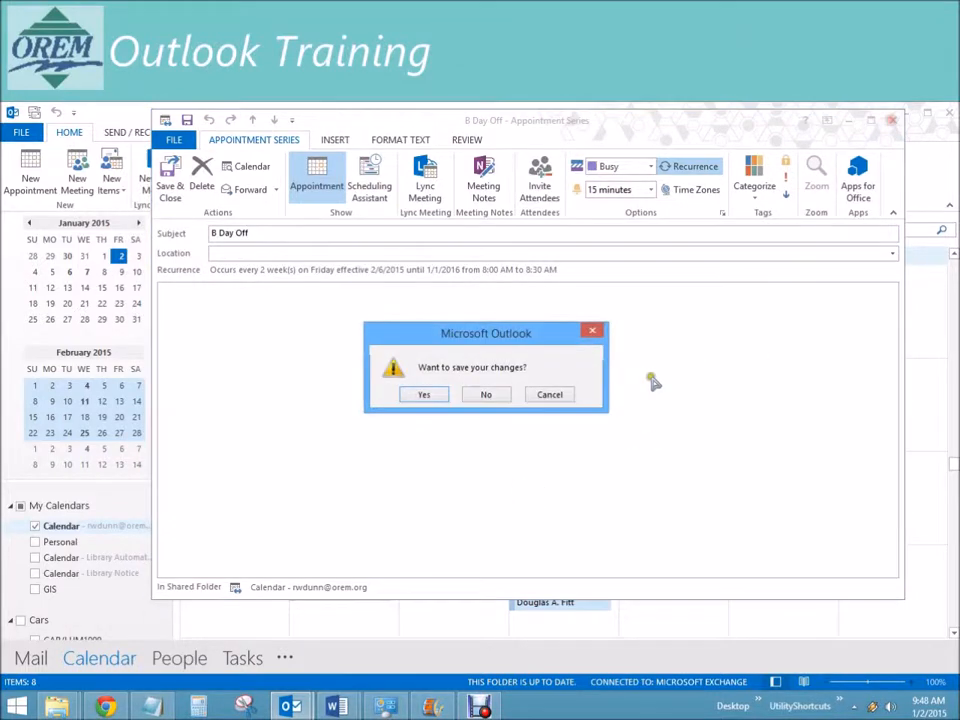
left_click(478, 395)
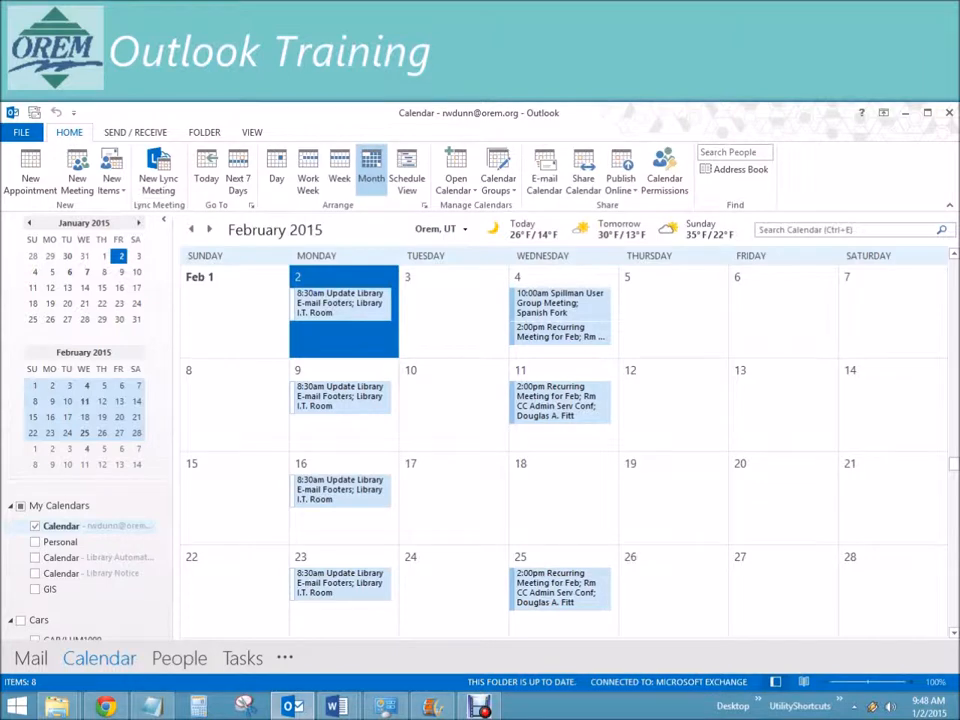
key("alt+Tab")
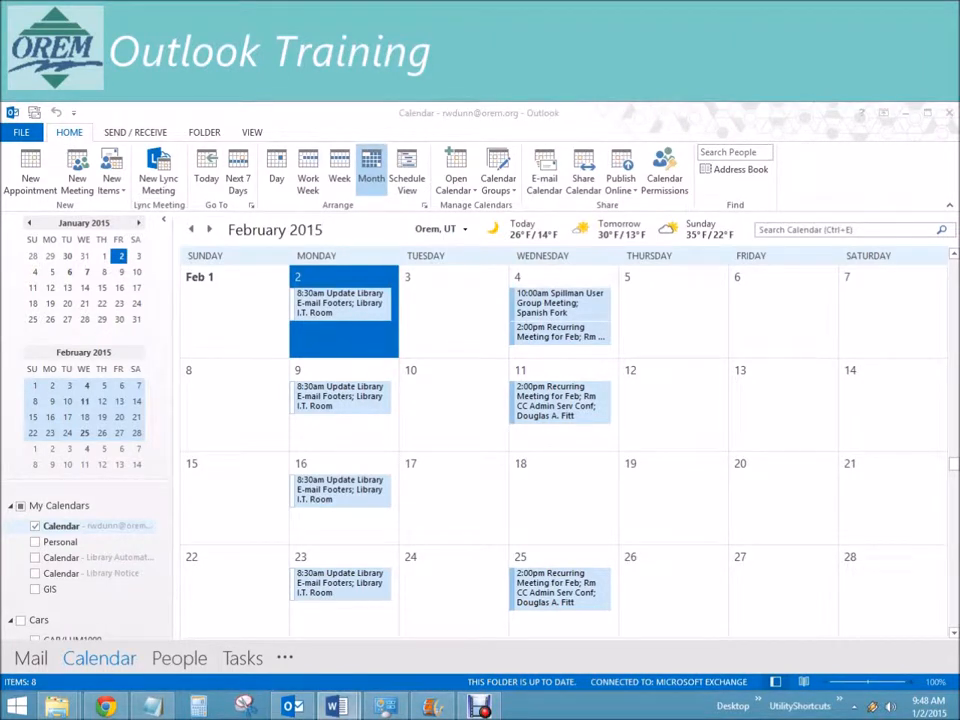
left_click(560, 113)
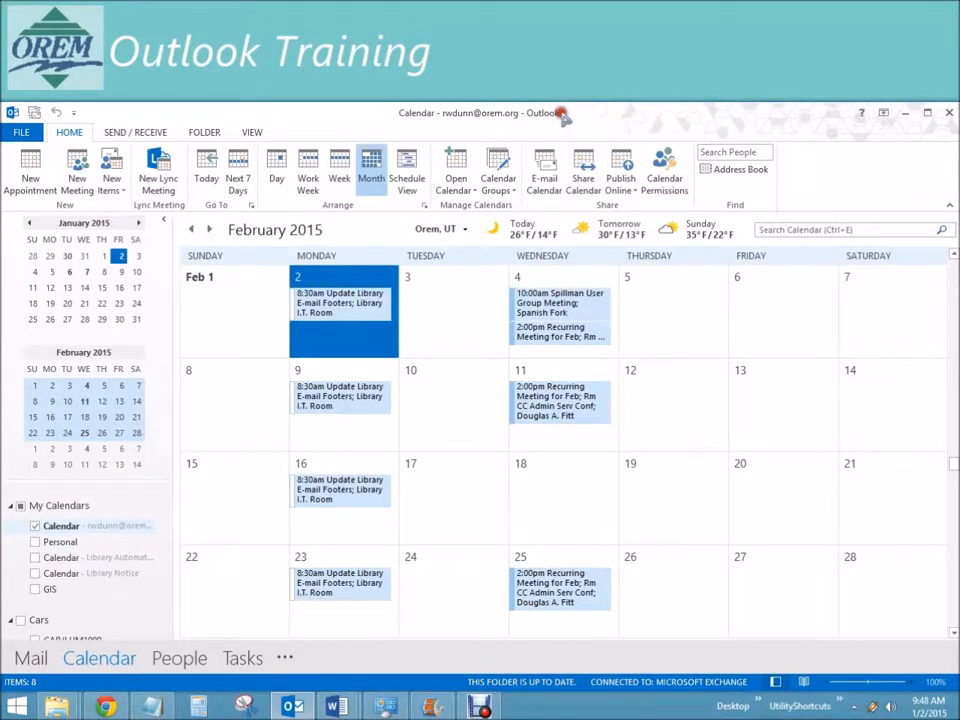
- Display the CAR/LUM1000, CAR/LUM1600 and CAR/MAL1003 calendars and overlay them on the main calendar
mouse_move(163, 520)
left_mouse_down()
mouse_move(165, 604)
mouse_move(164, 545)
left_mouse_up()
left_click(35, 508)
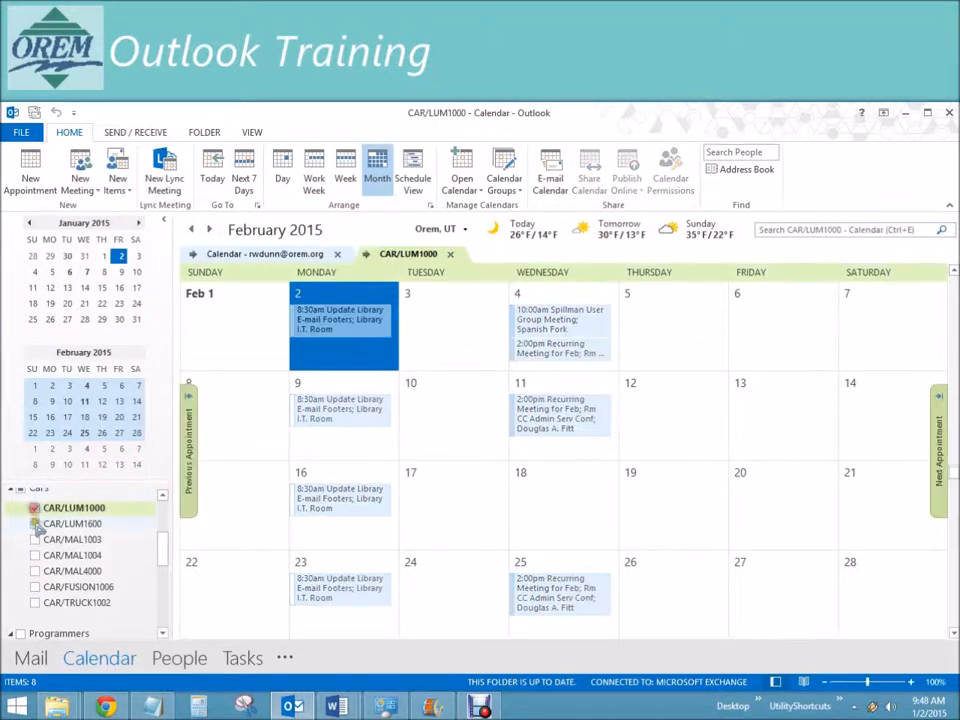
left_click(35, 523)
left_click(35, 539)
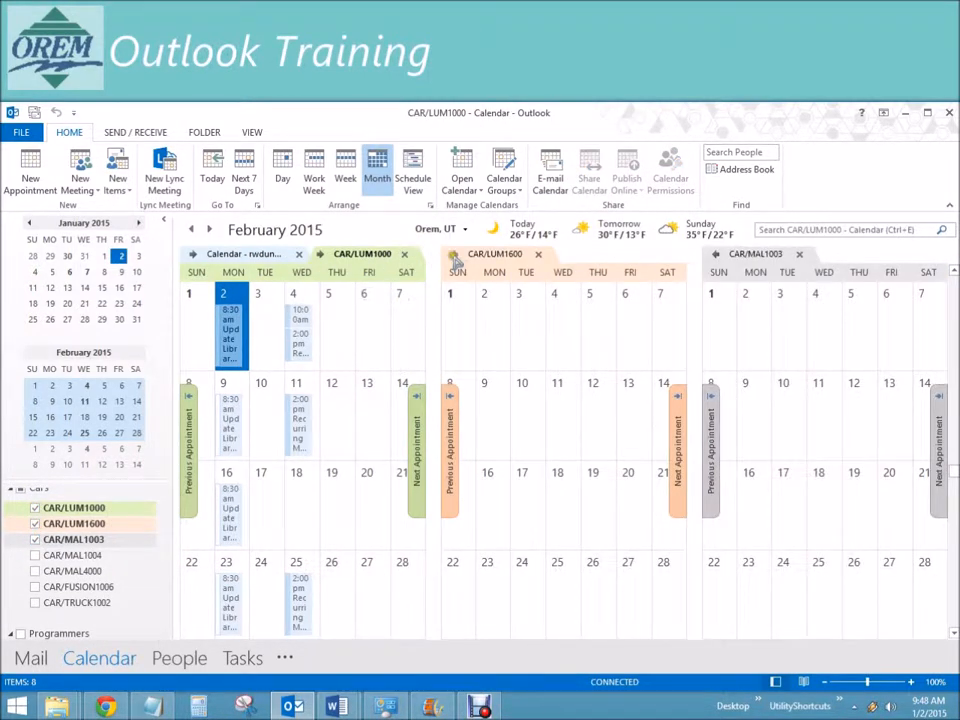
left_click(455, 254)
left_click(584, 254)
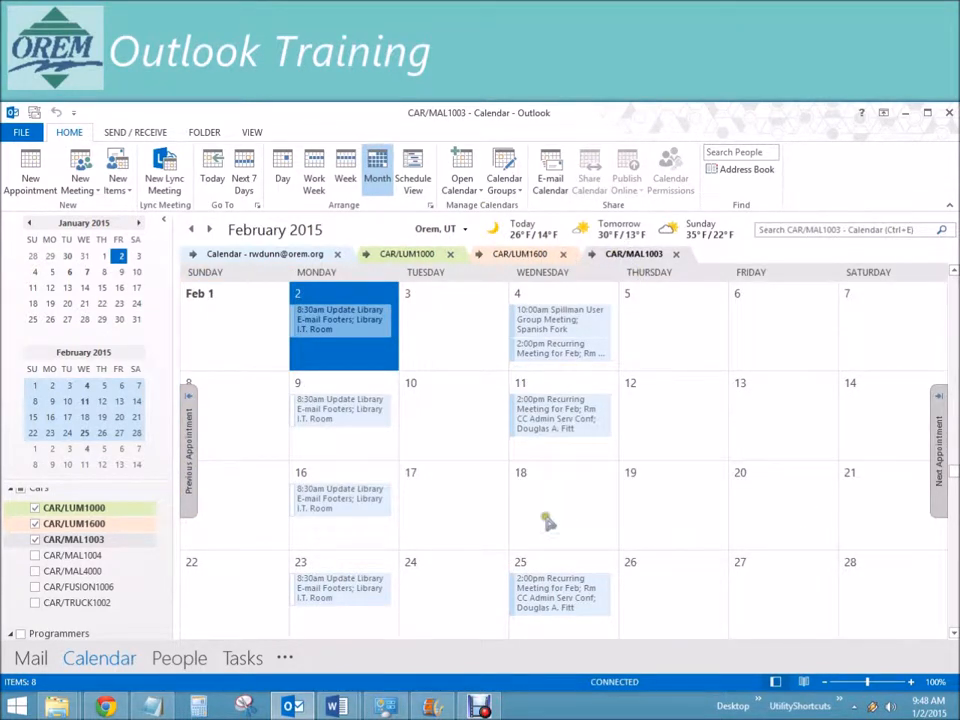
- Select February 18 and close the CAR/MAL1003, CAR/LUM1600 and CAR/LUM1000 calendars, leaving only the main calendar
right_click(569, 487)
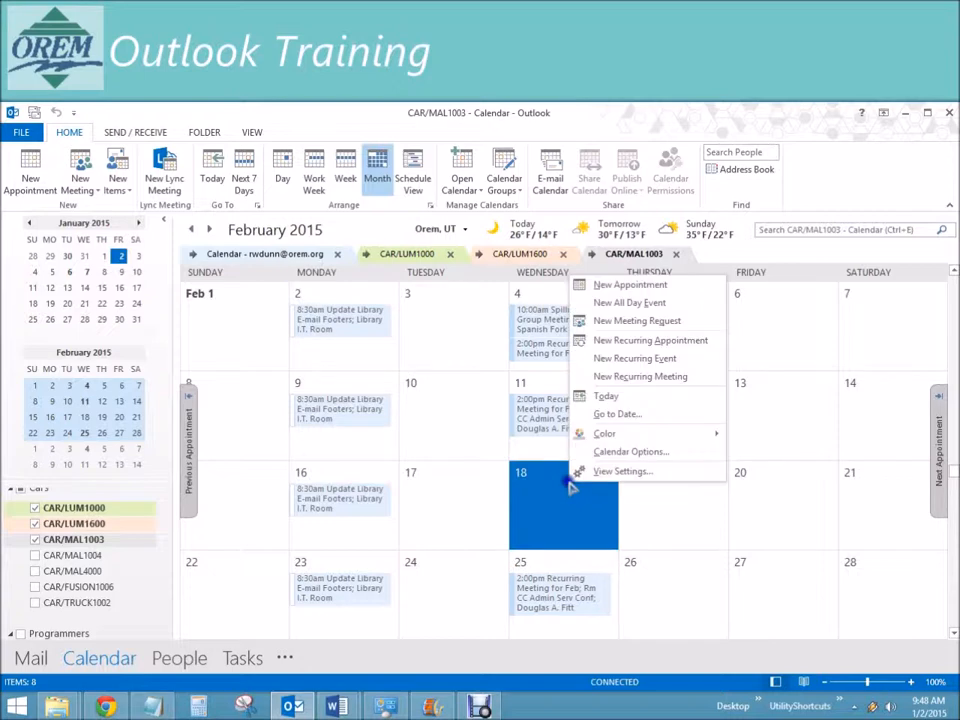
left_click(679, 256)
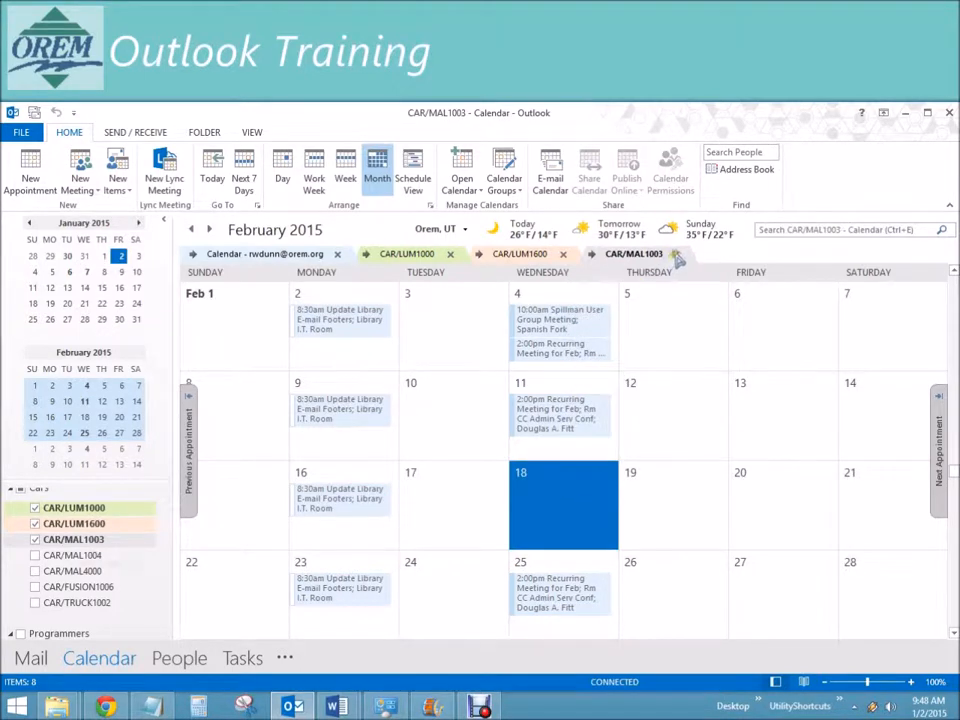
left_click(679, 256)
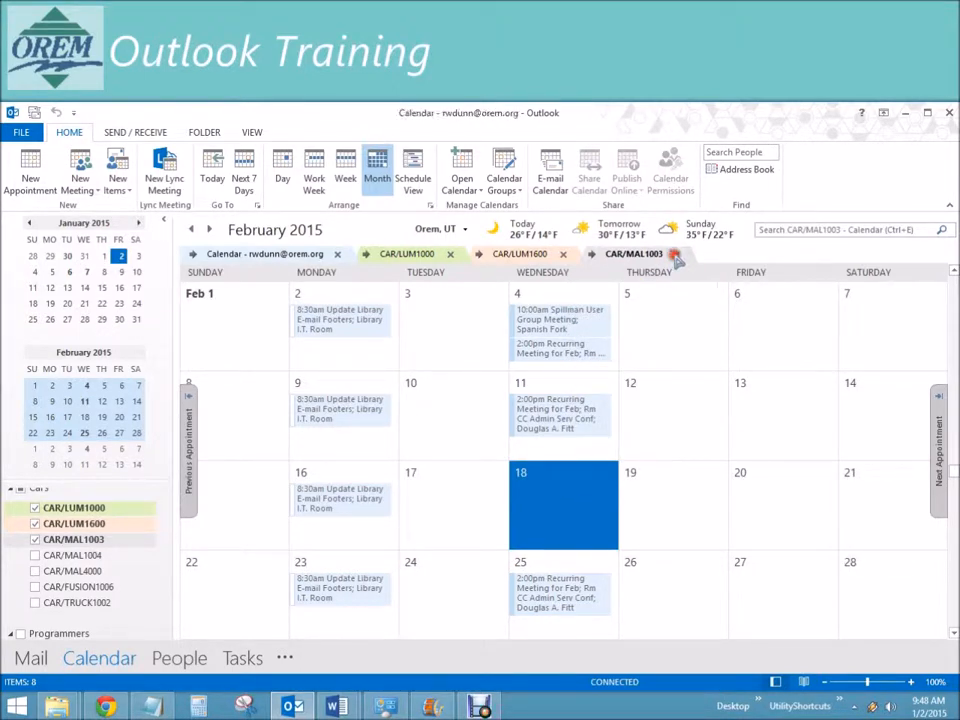
left_click(563, 254)
left_click(450, 254)
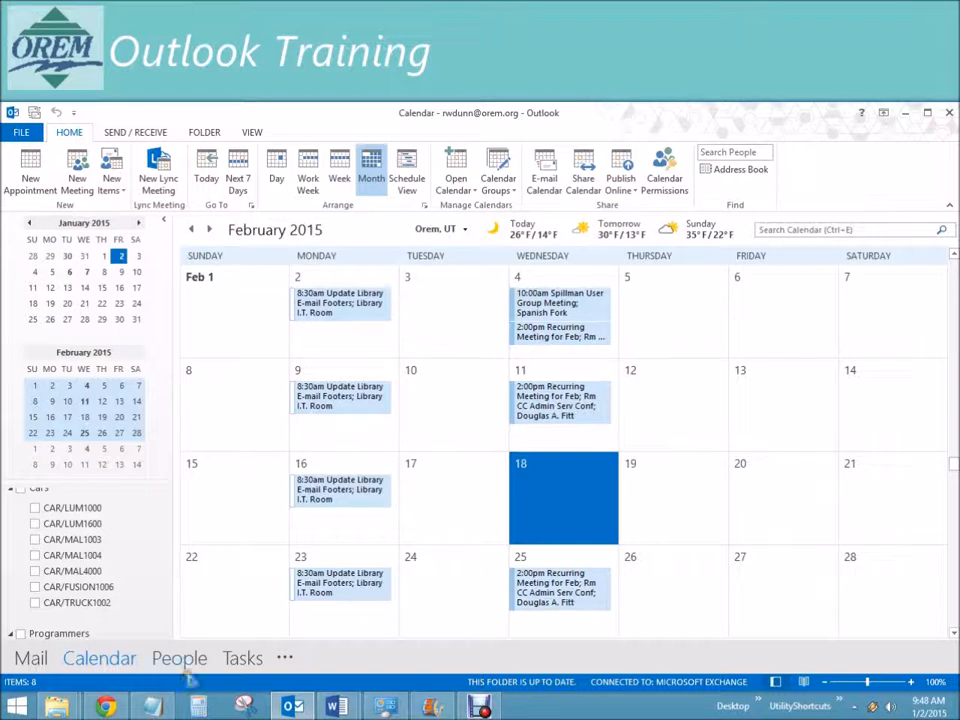
- Create a new meeting for Wednesday 2/18/2015 and browse the list of available rooms for its location
left_click_drag(158, 546, 172, 620)
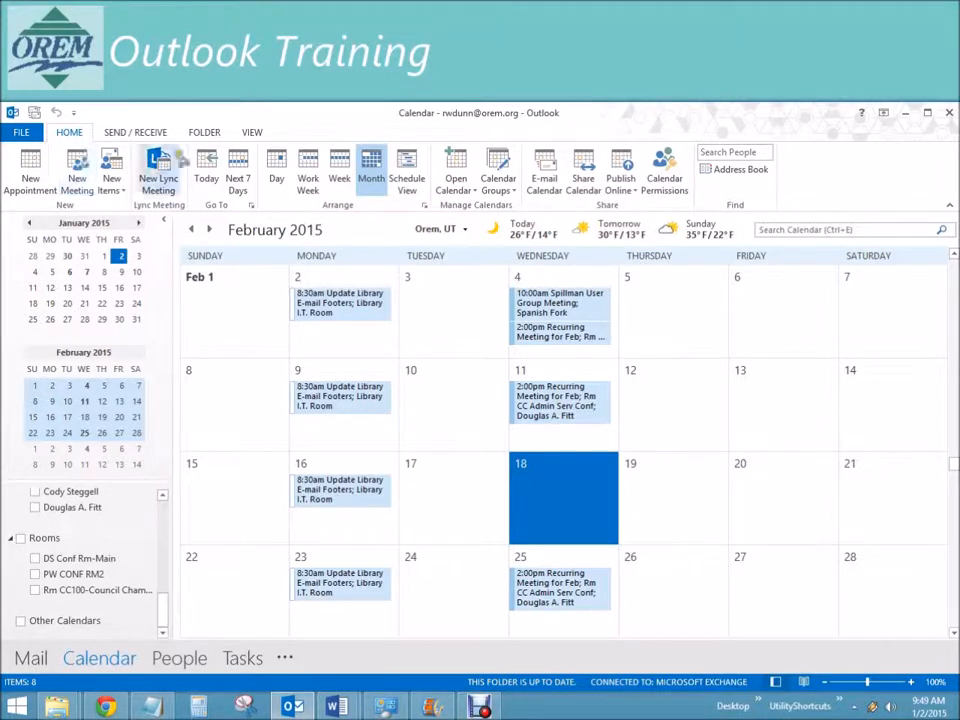
left_click(76, 182)
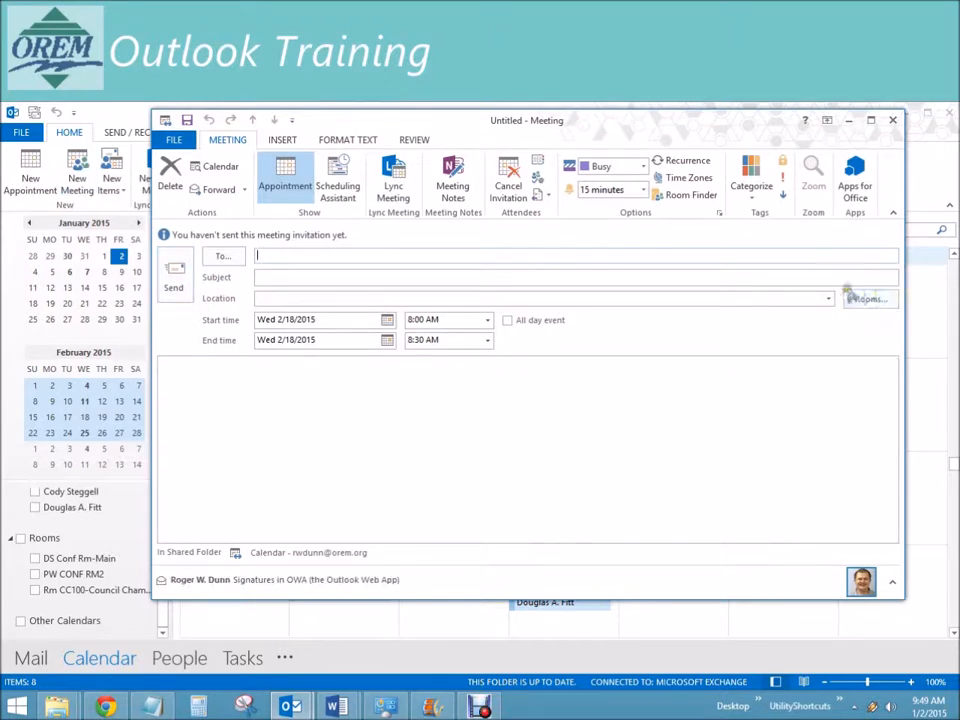
left_click(877, 300)
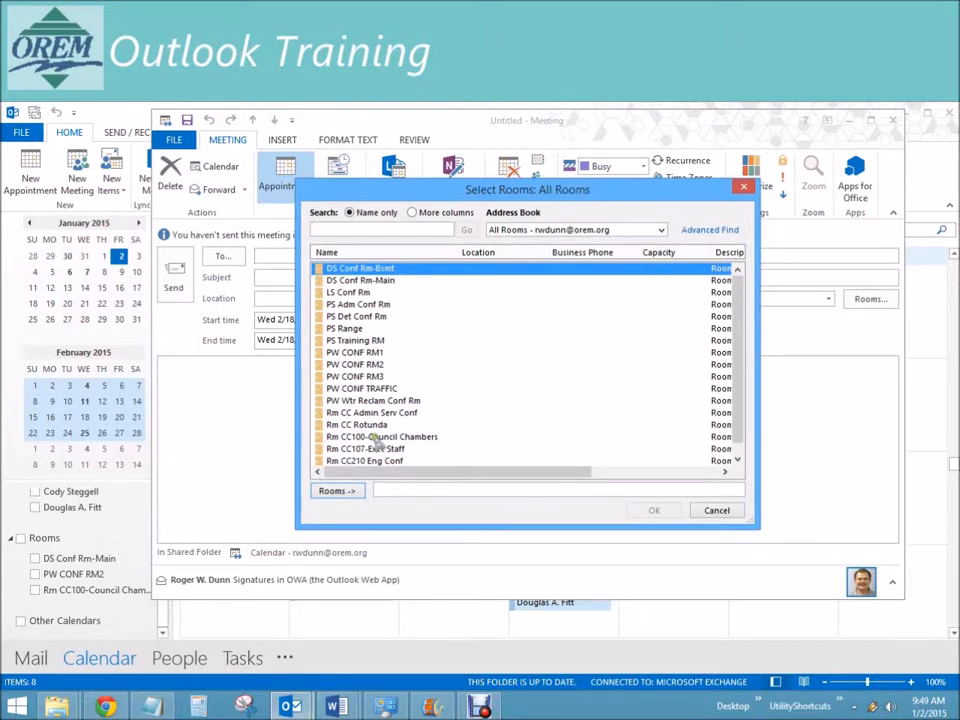
left_click(385, 330)
left_click_drag(385, 330, 374, 458)
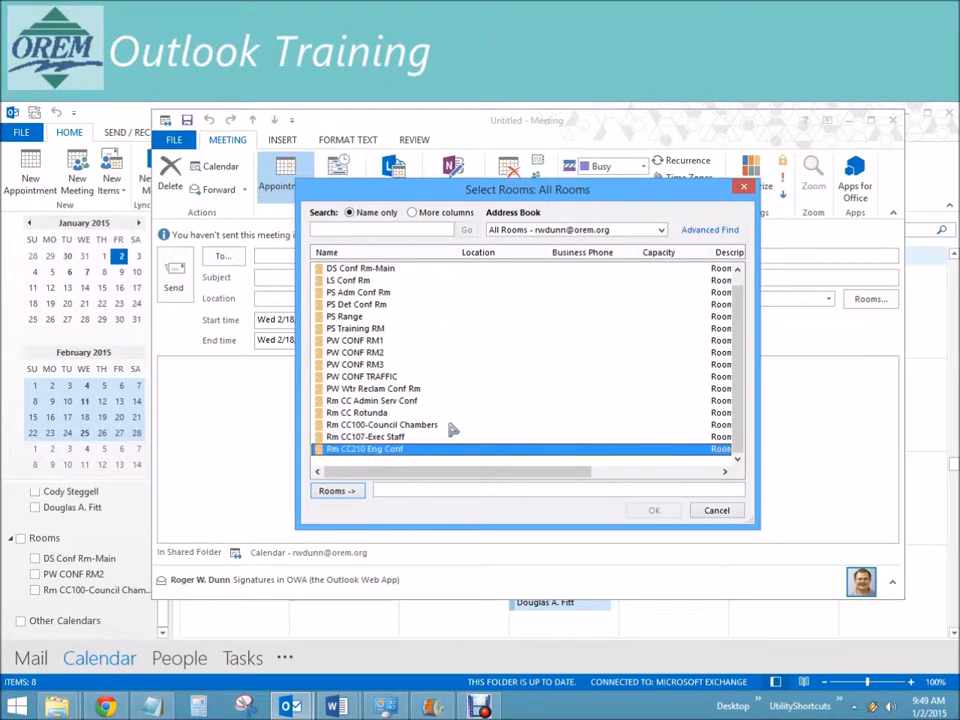
left_click_drag(737, 334, 736, 317)
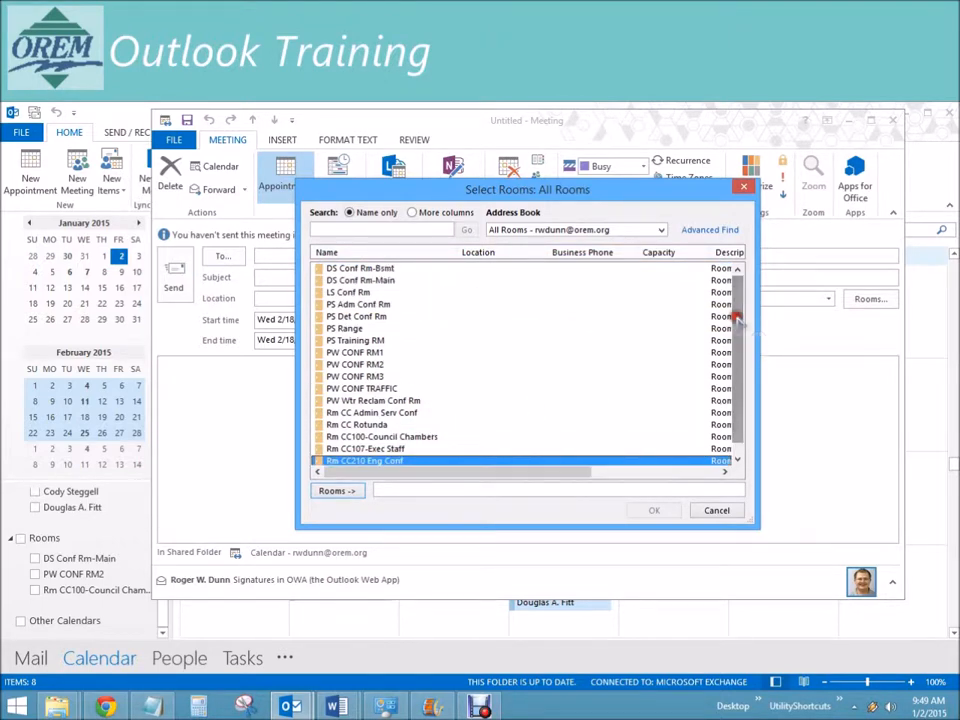
- Try adding Rm CC Rotunda and Rm CC Admin Serv Conf to the meeting's rooms, cancel the selection and close the meeting
double_click(362, 424)
double_click(375, 412)
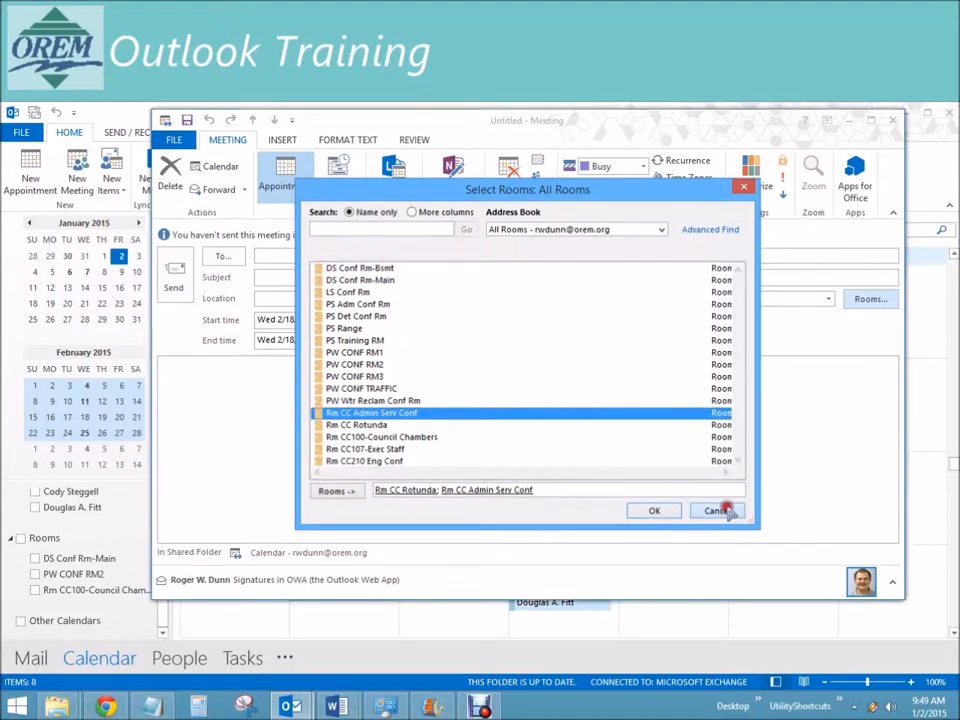
left_click(716, 510)
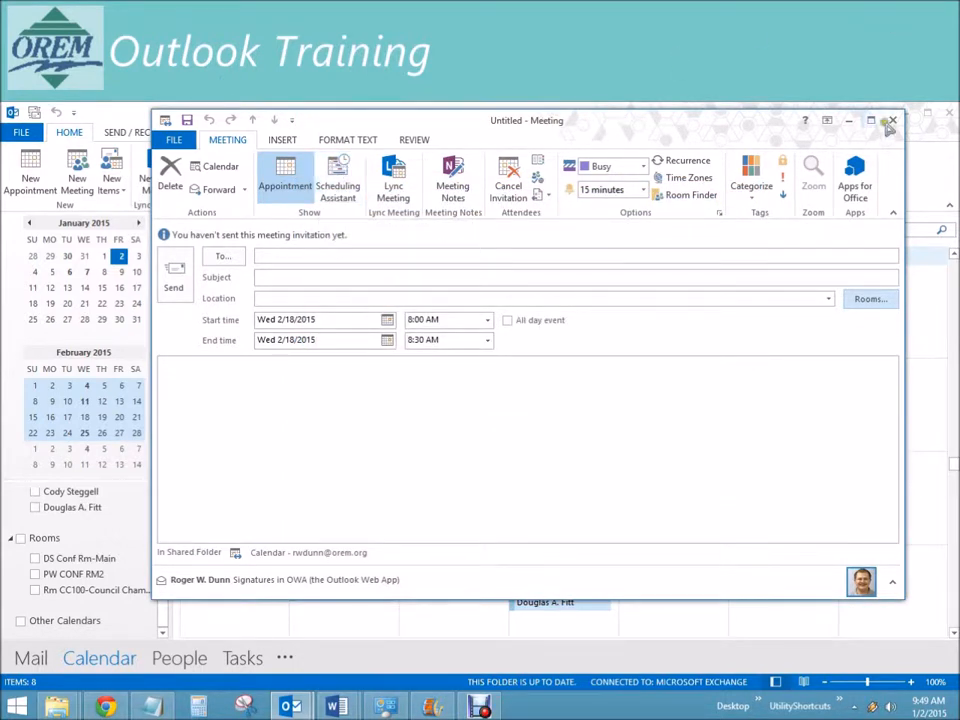
key("Escape")
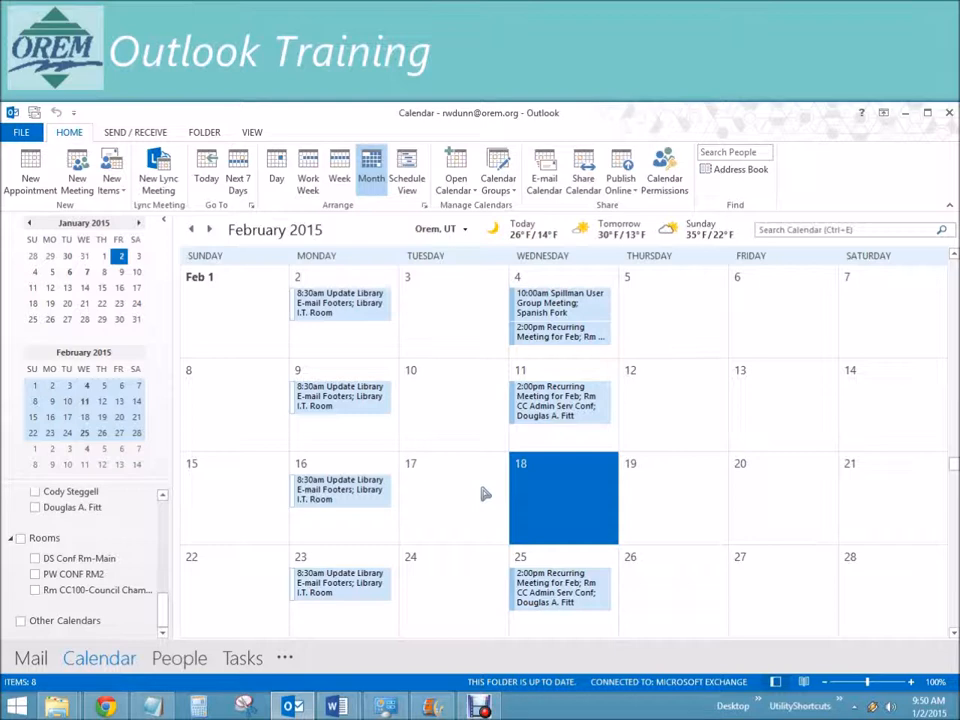
left_click(583, 368)
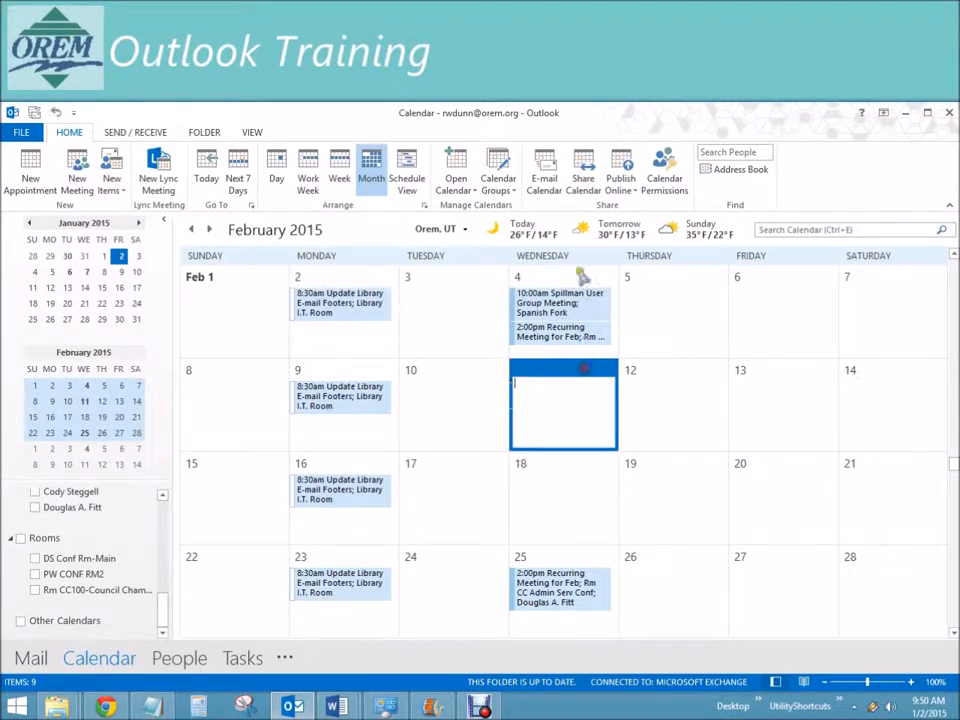
left_click(578, 495)
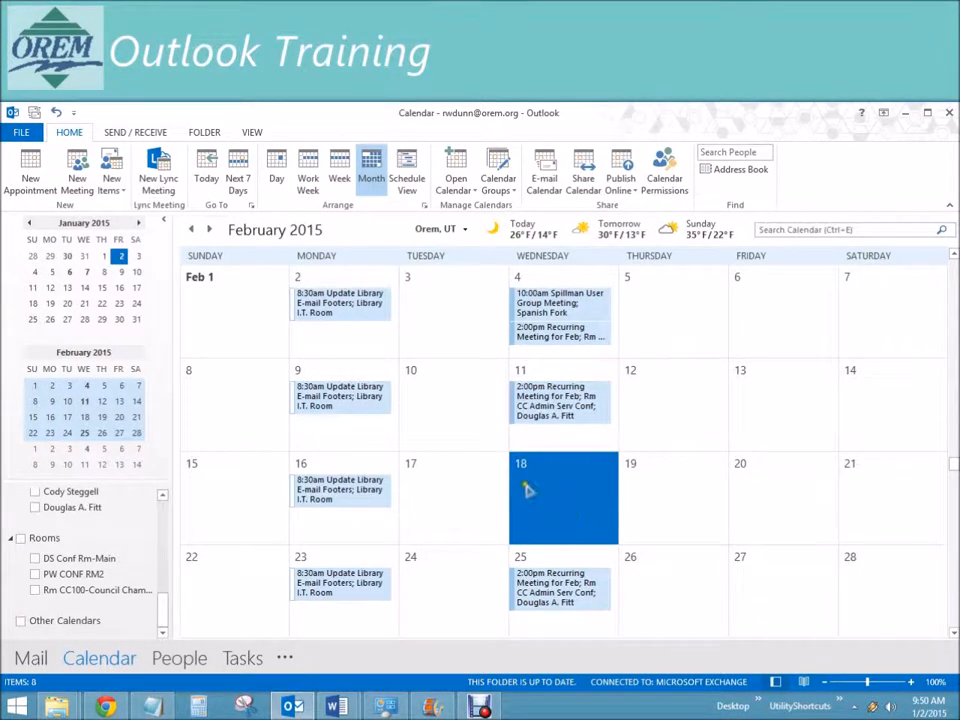